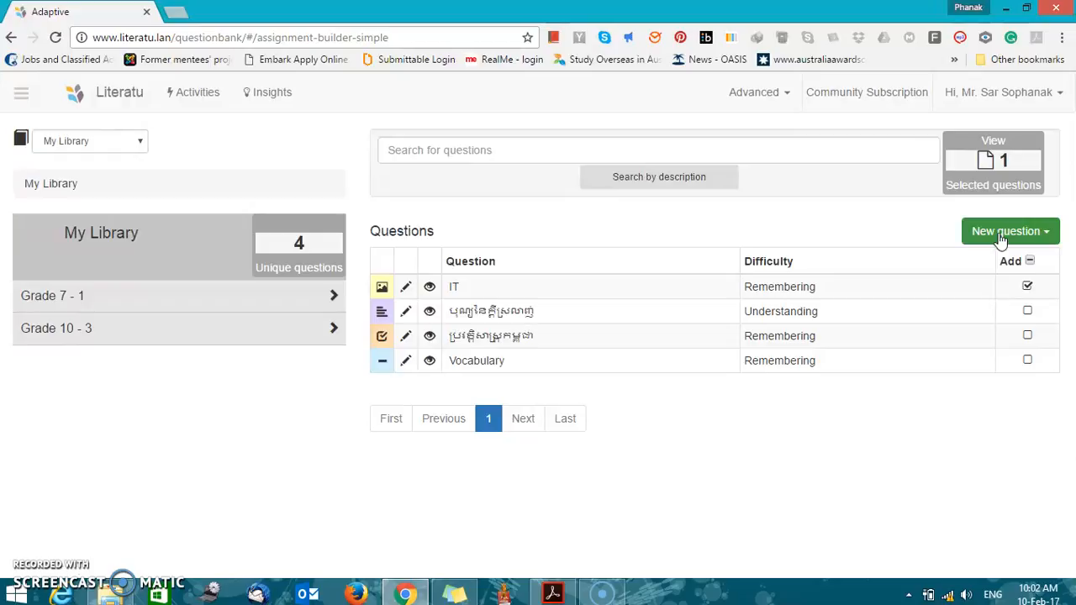
Start a new Math question in My Library.
left_click(1038, 235)
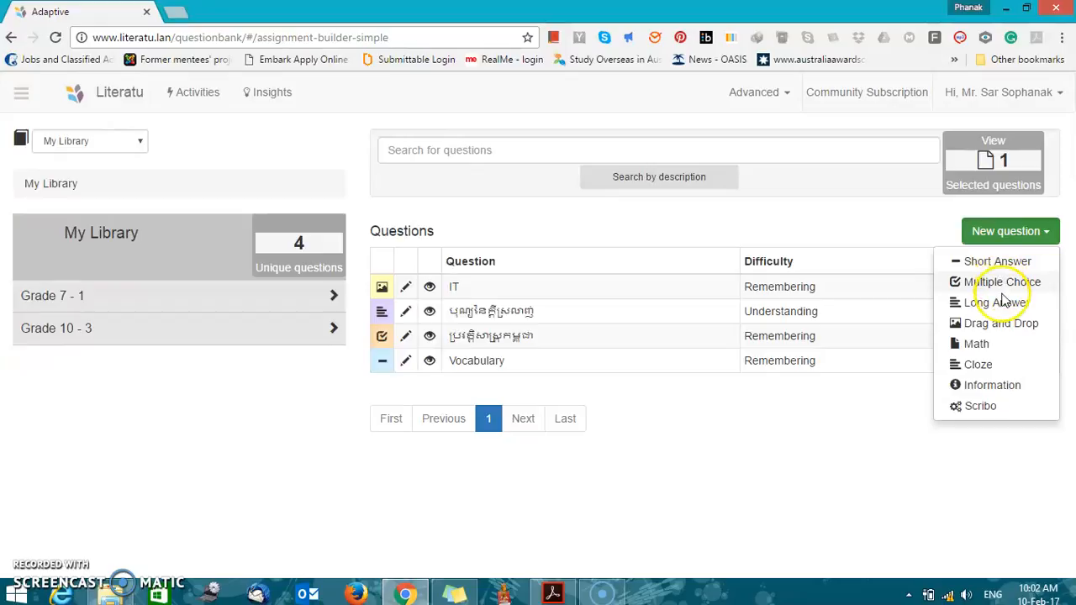
left_click(977, 344)
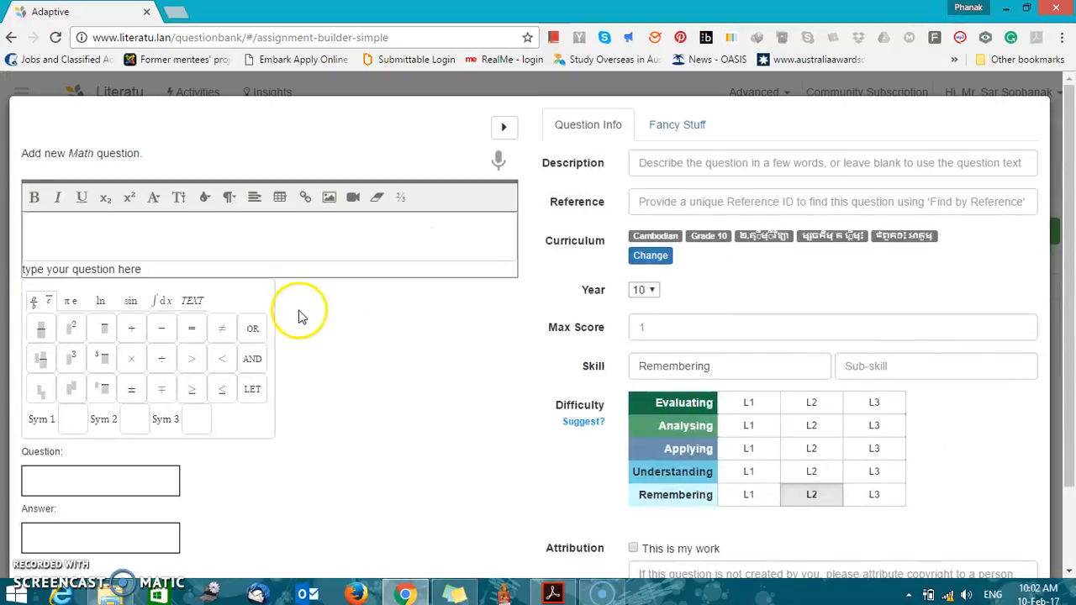
Look over the new Math question form, from the question editor and symbol palette to the difficulty, attribution and save options.
scroll(356, 306, "down", 2)
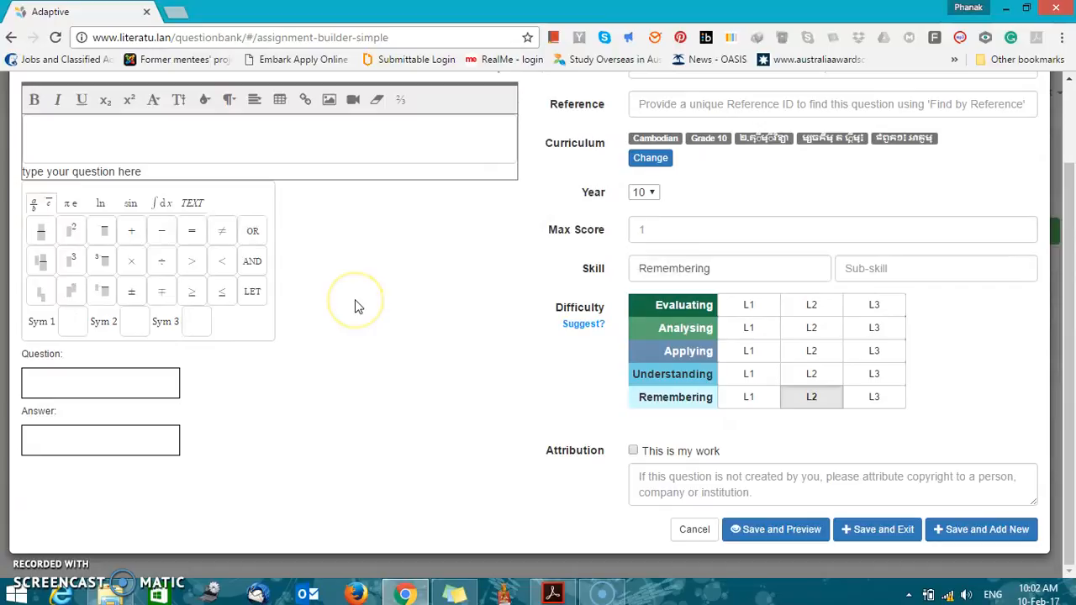
scroll(355, 307, "up", 1)
scroll(356, 307, "down", 2)
scroll(356, 313, "up", 1)
scroll(356, 316, "up", 1)
scroll(355, 316, "down", 2)
scroll(355, 316, "up", 2)
scroll(355, 315, "down", 1)
scroll(355, 316, "down", 2)
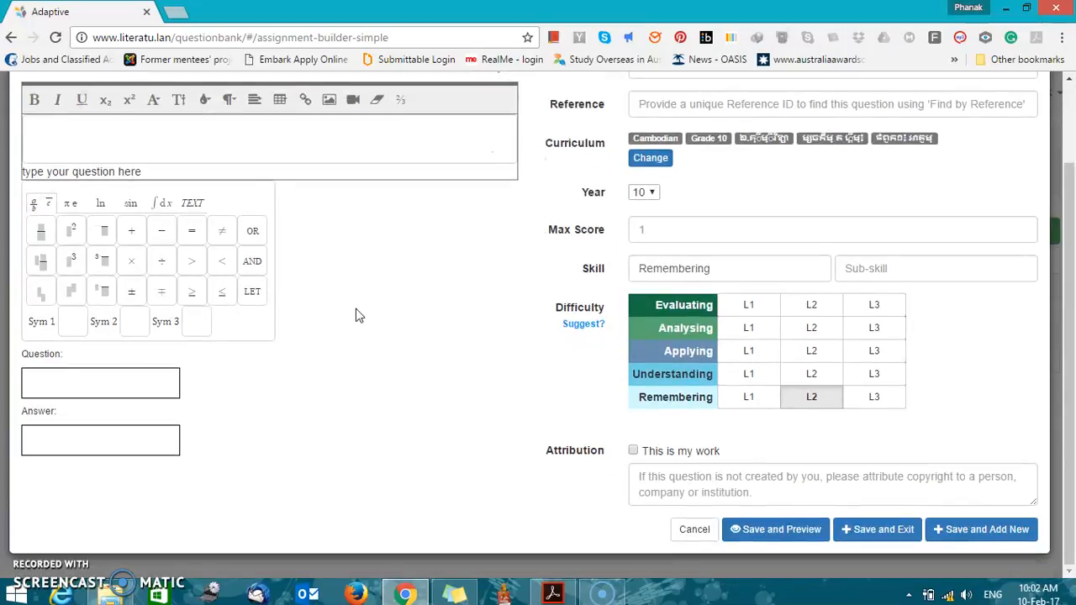
scroll(356, 308, "up", 2)
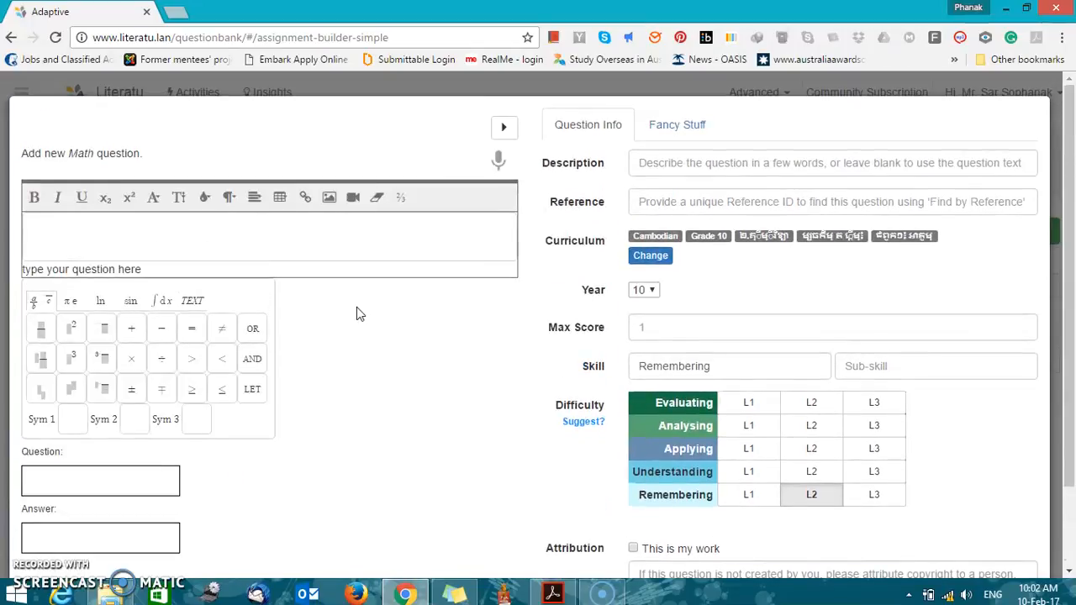
Enter the question text "សូមដោះស្រាយសមីការខាងក្រោមដើម្បីរកអោយឃើញតម្លៃ (x)?" in the rich-text question editor.
left_click(288, 266)
left_click(227, 226)
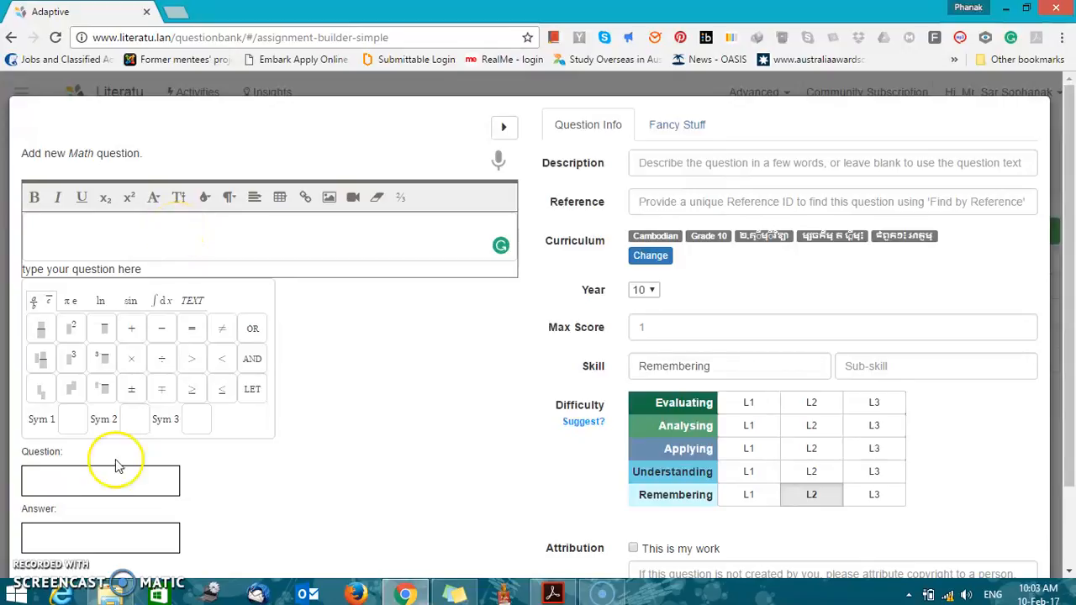
left_click(46, 480)
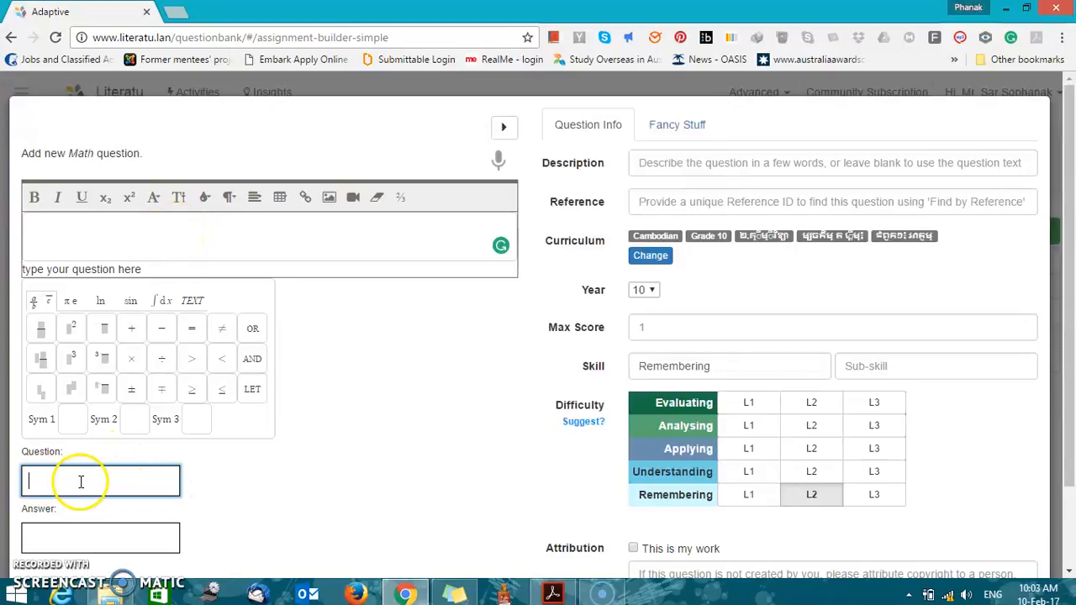
left_click(74, 224)
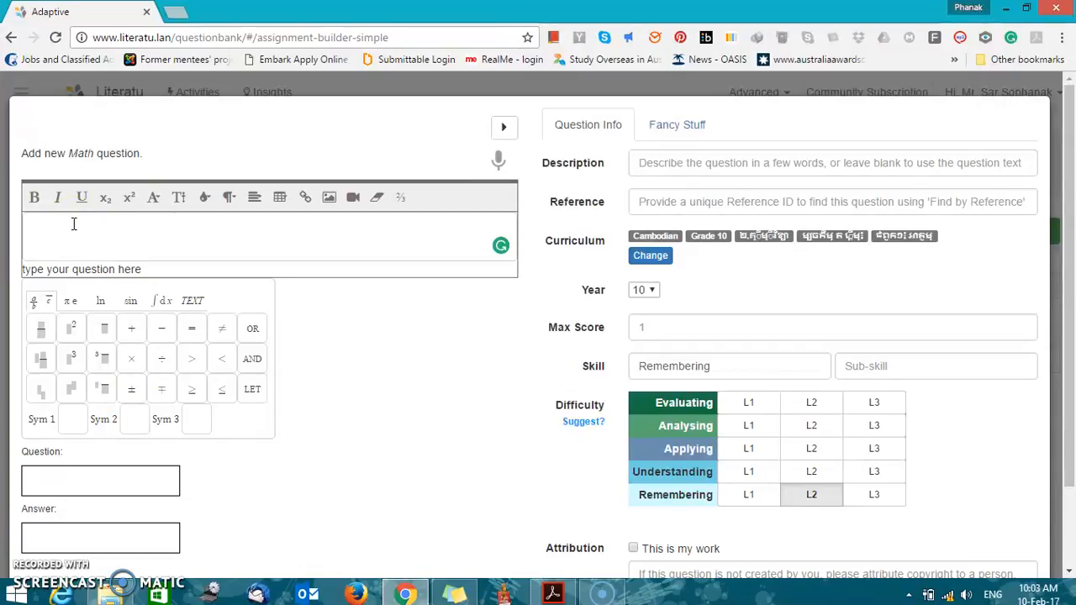
type("សូមដោះស្រាស")
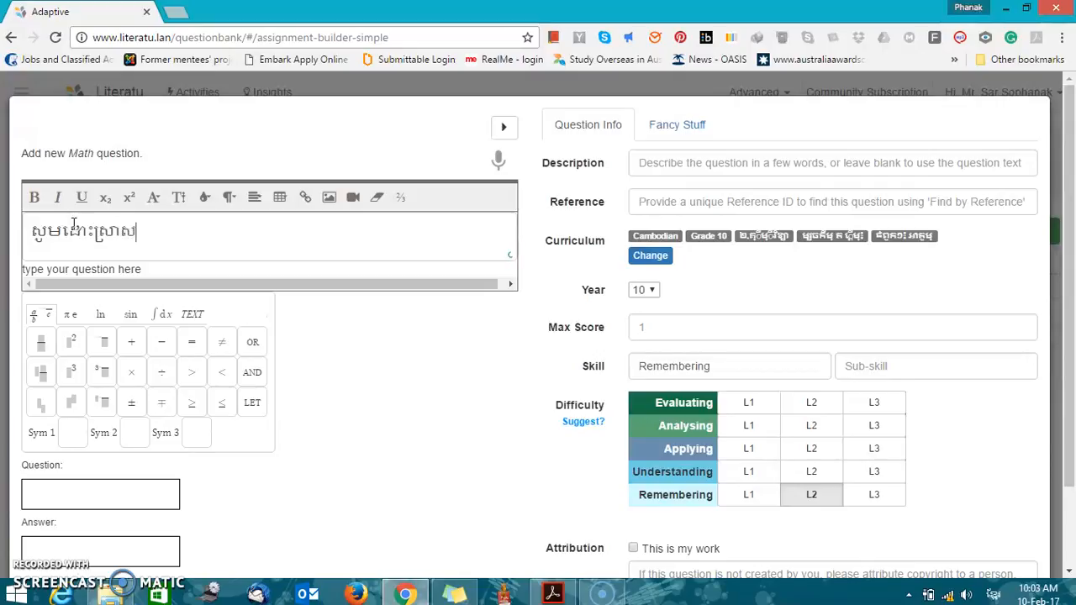
key("BackSpace")
type("យសម")
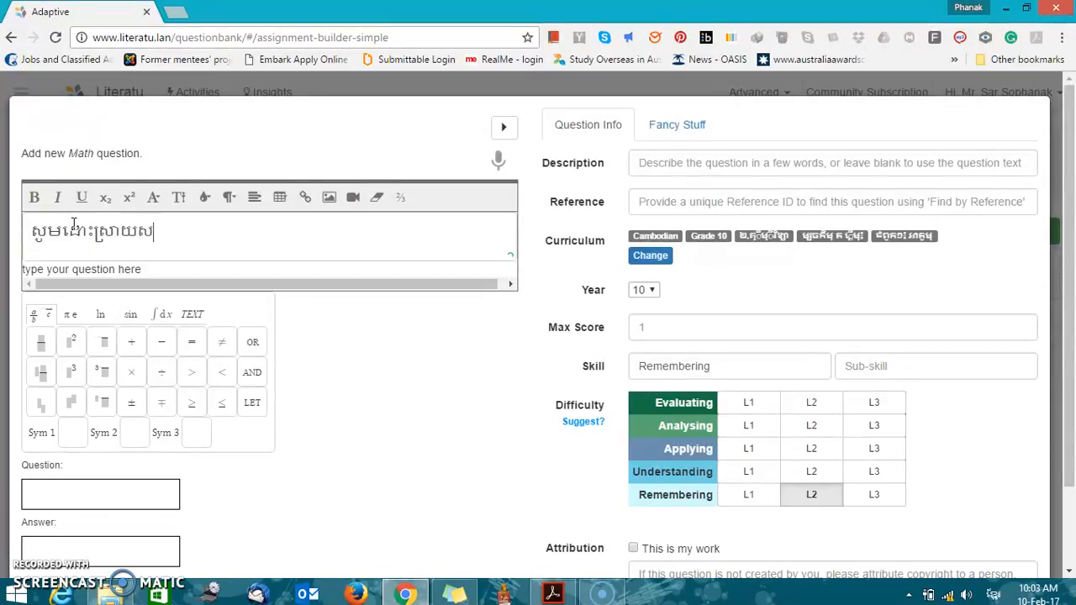
type("ីការ")
type("ដី")
type("ឺ")
key("BackSpace")
key("BackSpace")
type("ខាងករ")
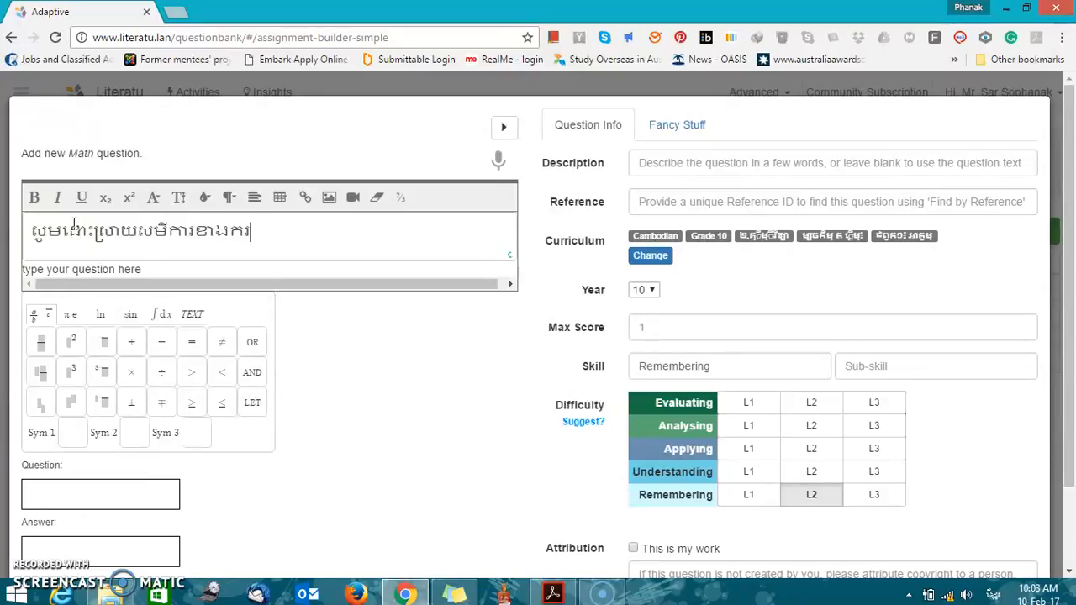
key("BackSpace")
type("្រោម")
type("ប")
type("ើម្បី")
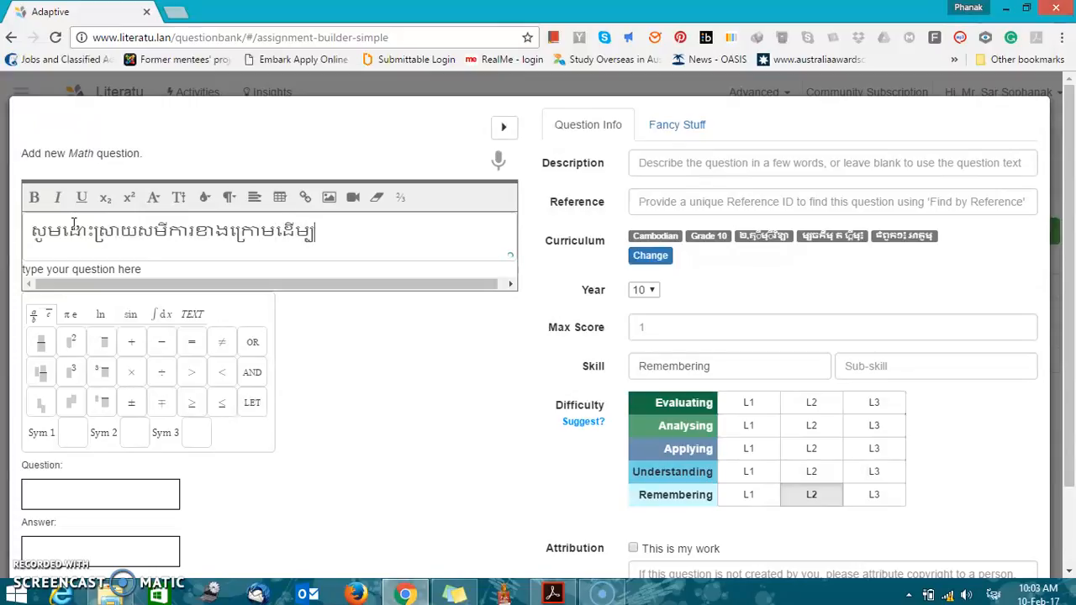
type("ក")
type("អោយ")
type("យ")
type("ើញត")
type("ម្លៃ")
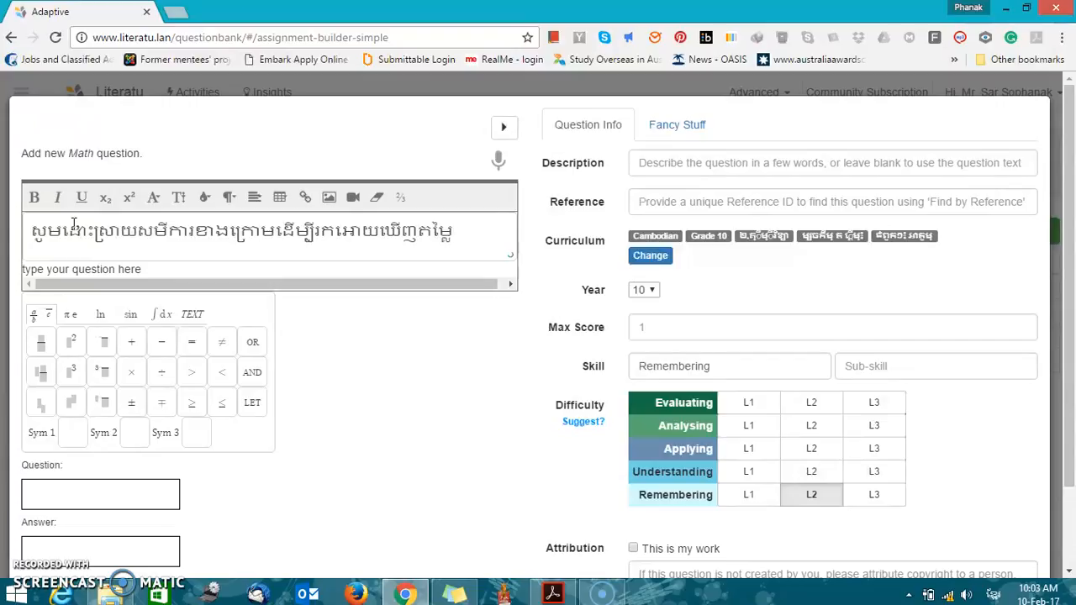
type(" (ខ")
key("BackSpace")
key("alt+shift")
type("x)?")
Examine the equation editor's symbol sets, including constants, logarithms, trigonometry, calculus and text, and return to the basic operators set.
left_click(63, 494)
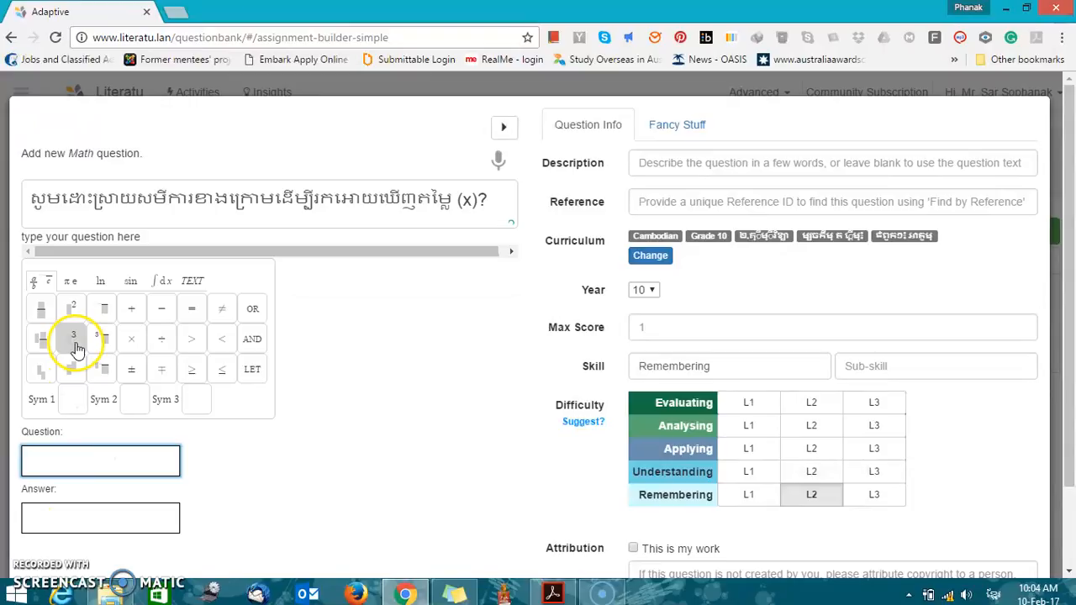
left_click(72, 283)
left_click(103, 282)
left_click(130, 283)
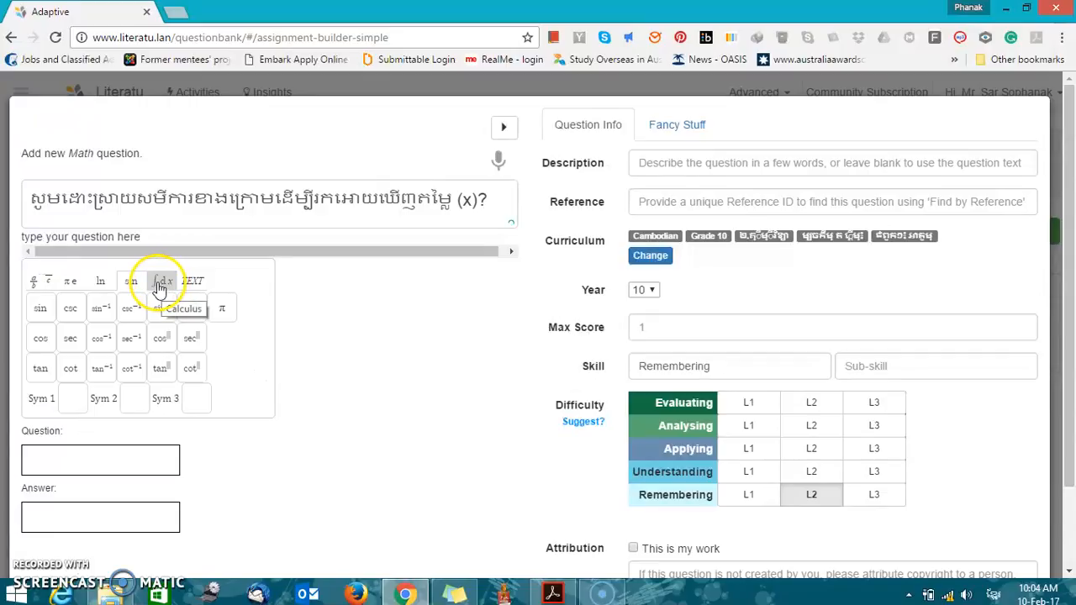
left_click(158, 283)
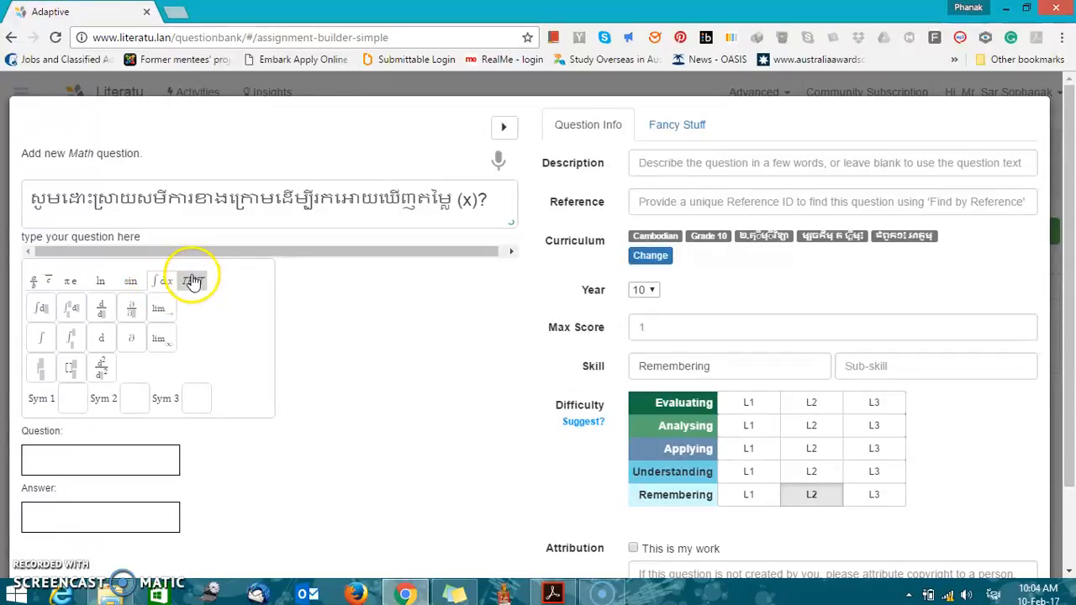
left_click(192, 284)
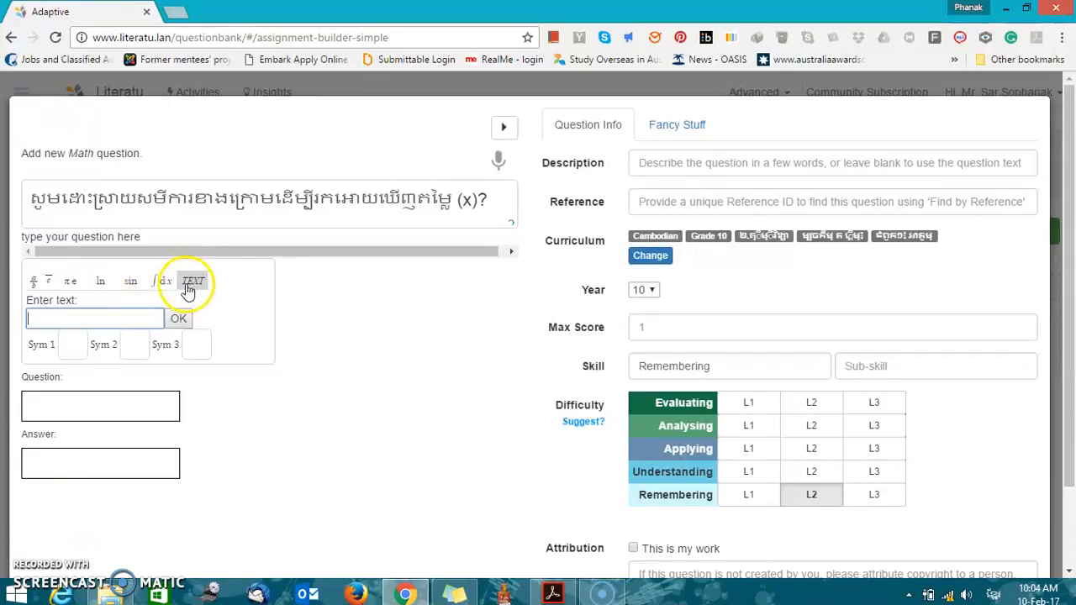
left_click(67, 283)
left_click(51, 286)
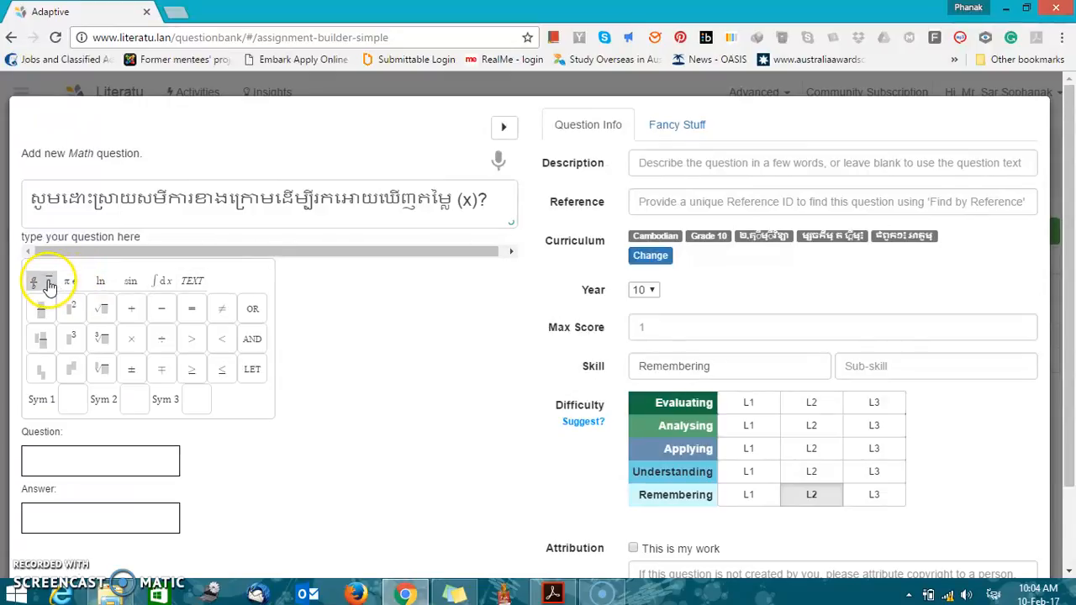
left_click(71, 461)
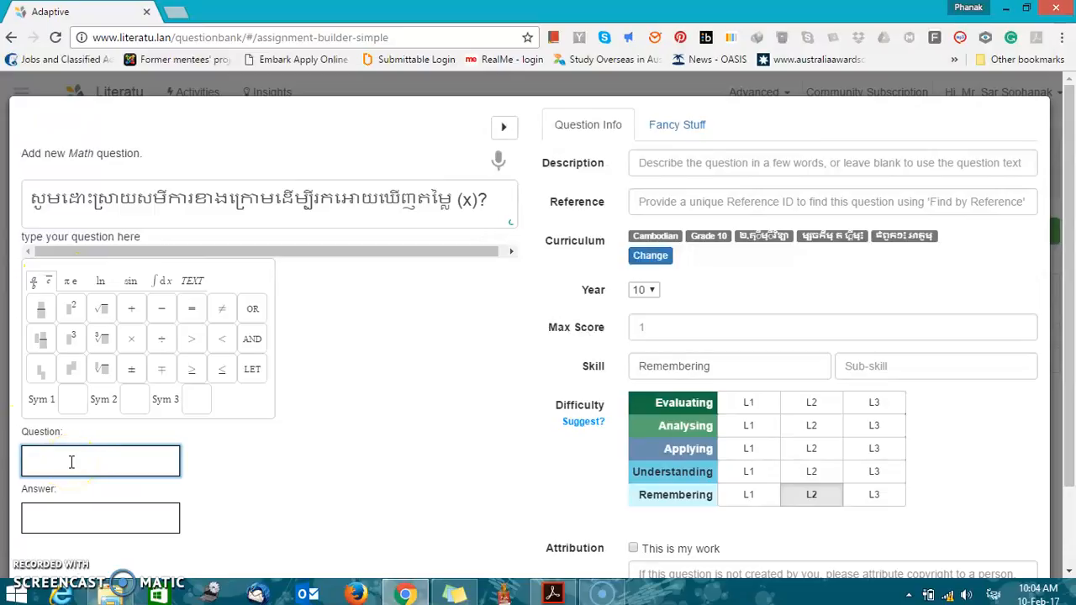
left_click(76, 311)
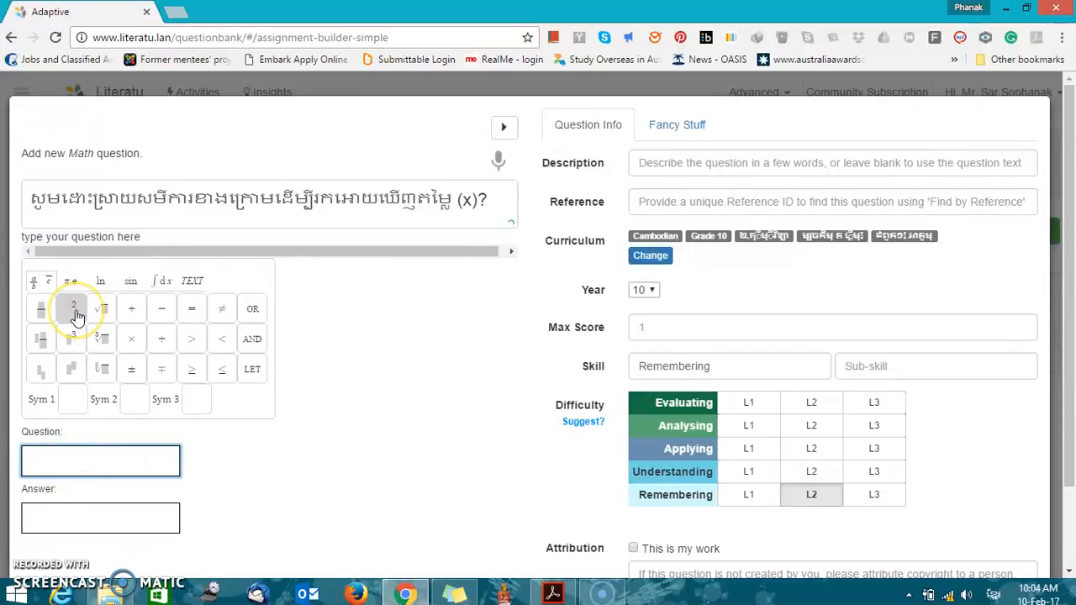
left_click(65, 347)
key("BackSpace")
left_click(63, 353)
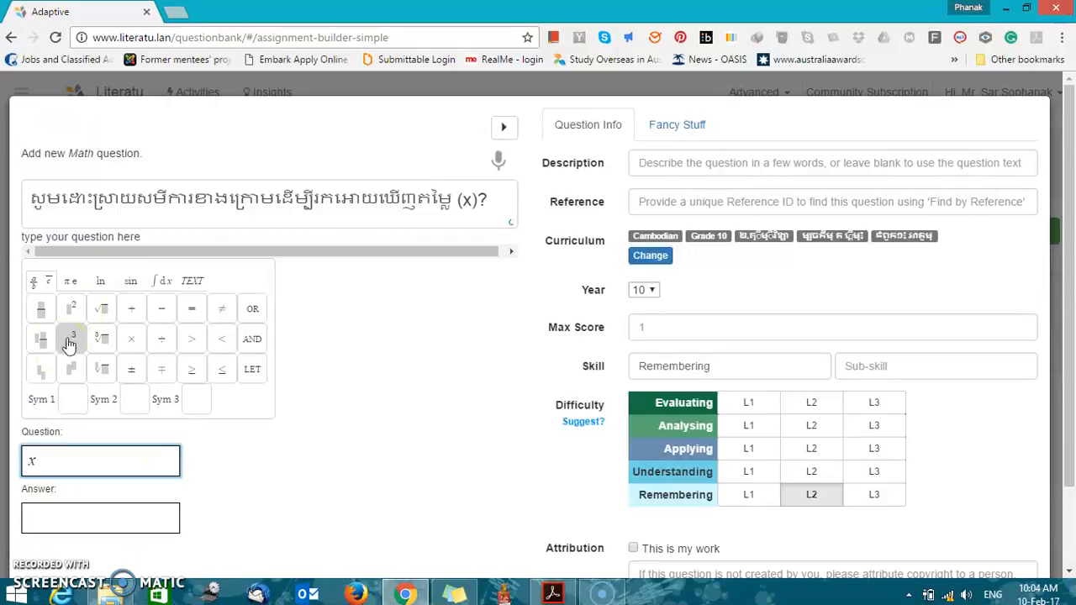
key("BackSpace")
Enter the equation 2x² + 6x + 4 = 0 in the math Question field.
type("2")
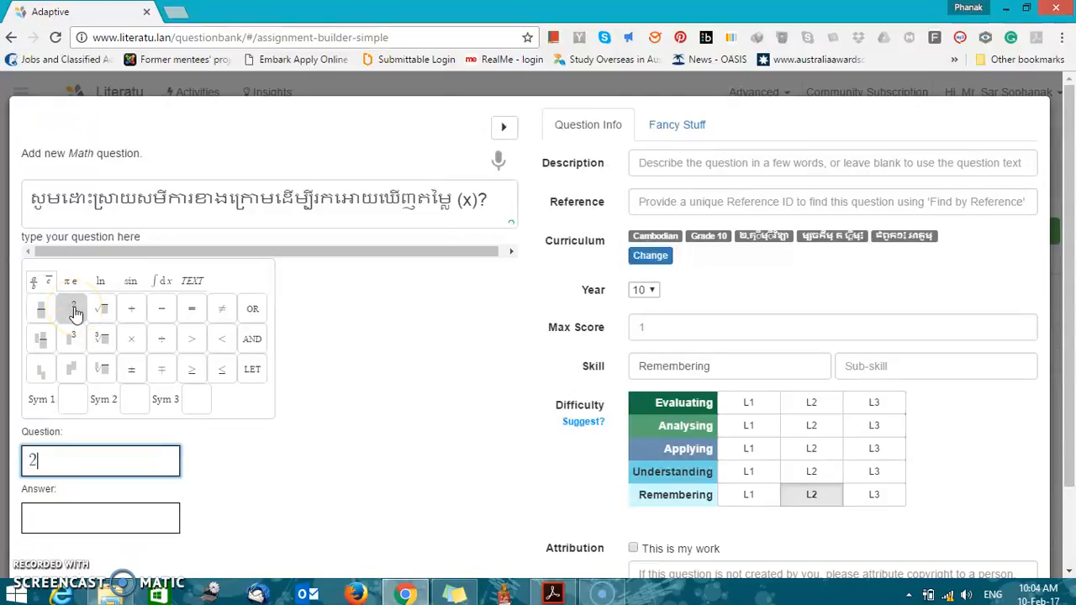
type("x")
left_click(74, 311)
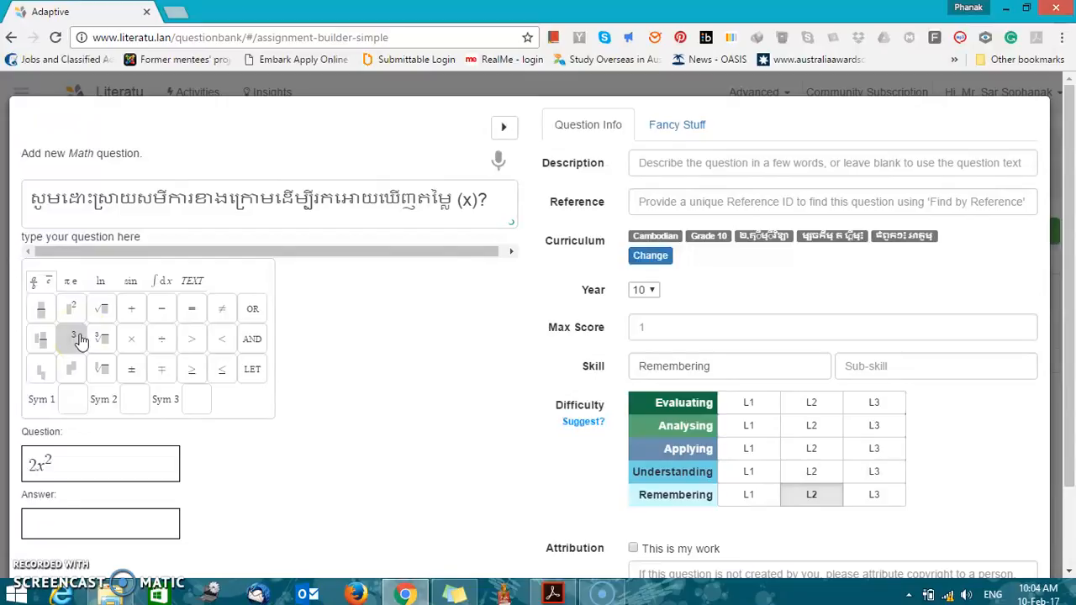
left_click(93, 463)
type("+ ")
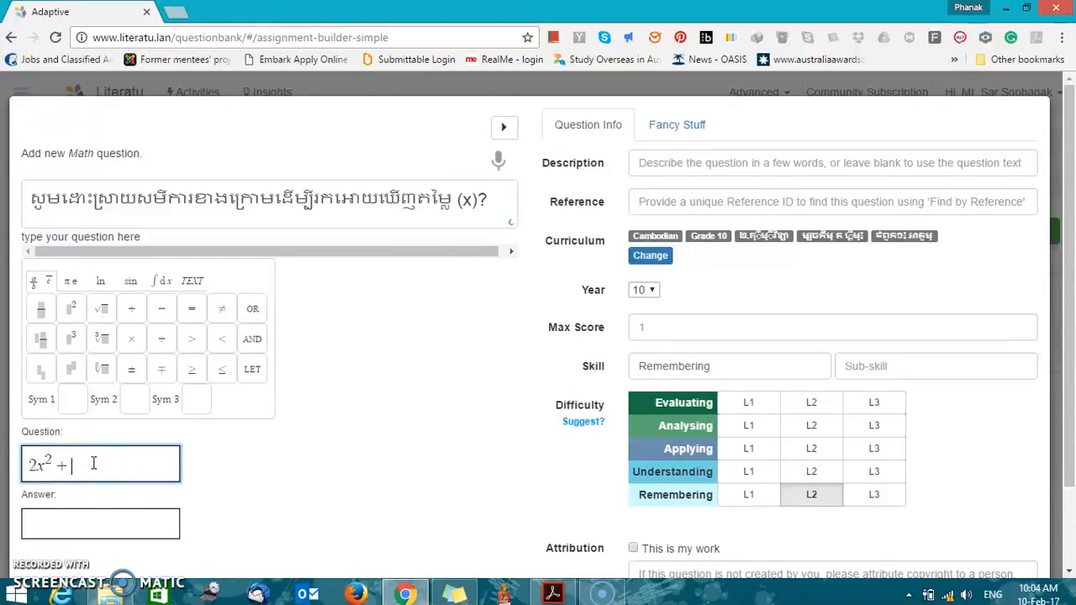
type("6x + 4 = 0")
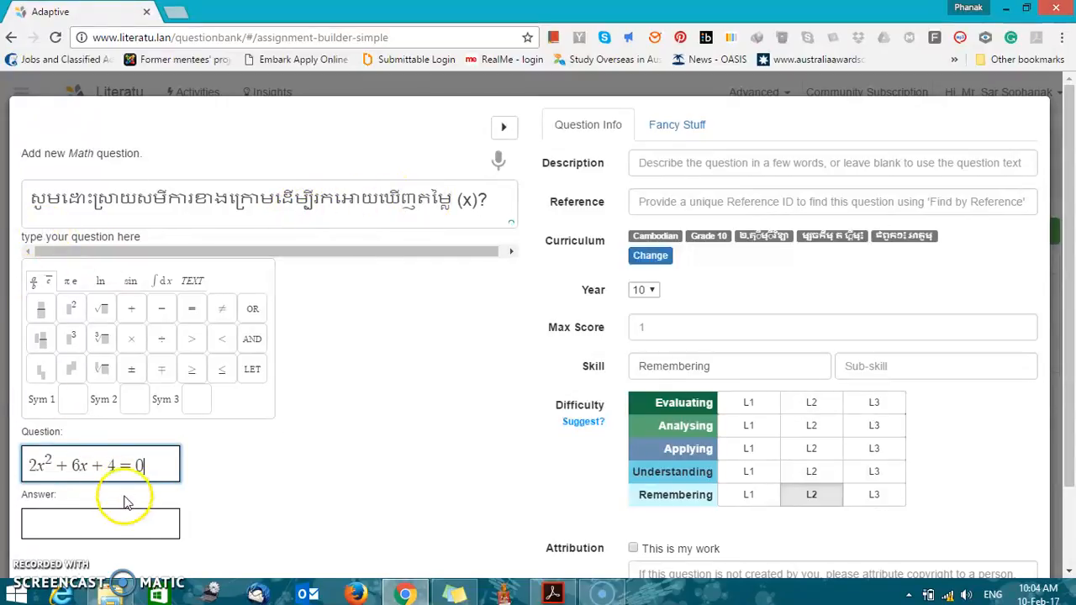
Enter the solution x = −1; x = −2 in the math Answer field.
left_click(62, 528)
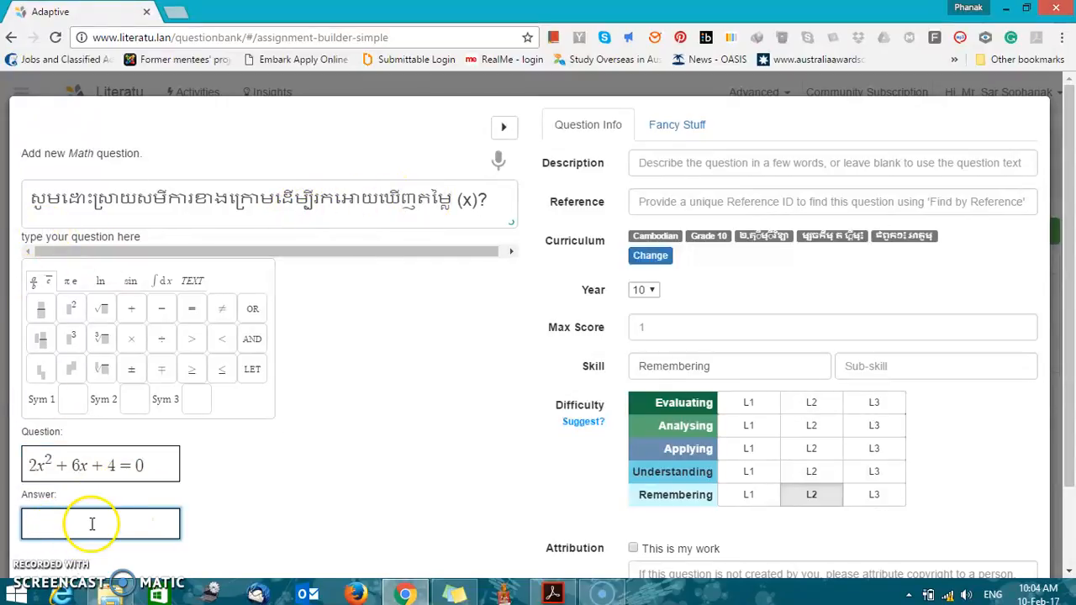
scroll(100, 512, "down", 2)
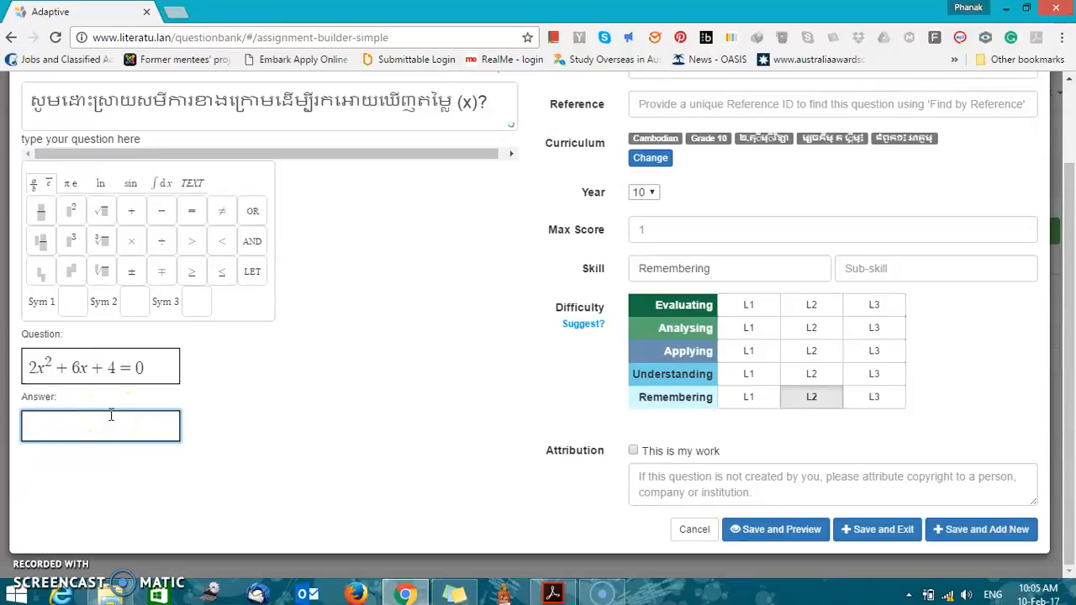
type("x")
type("=-1")
type(":")
key("BackSpace")
type("; x=-2")
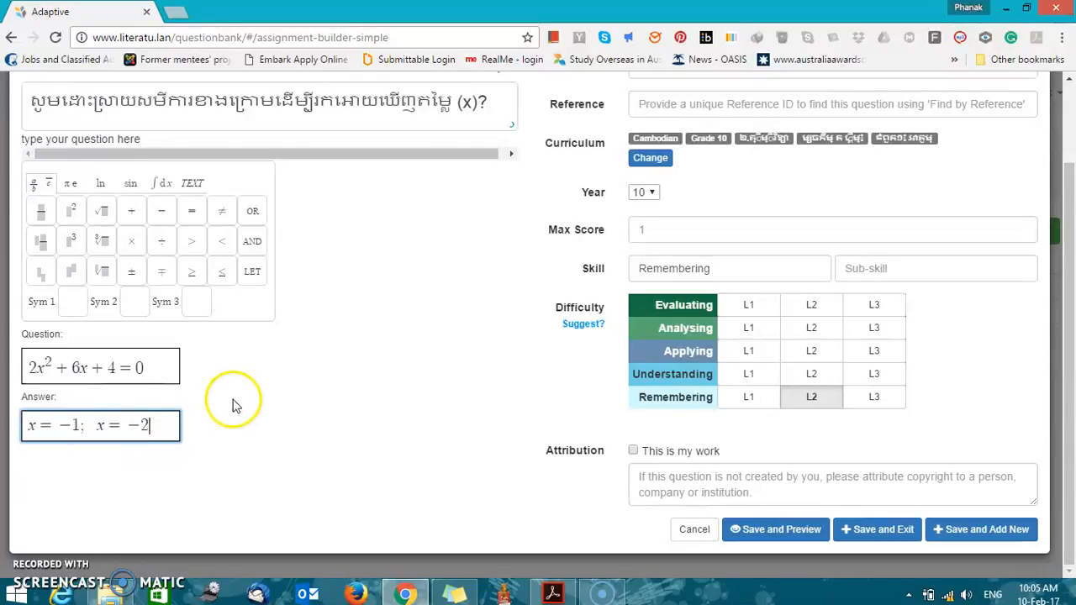
Set the question's description to "គណិត" and its reference to "សមីការដឺក្រេទី២".
scroll(276, 359, "up", 2)
left_click(714, 164)
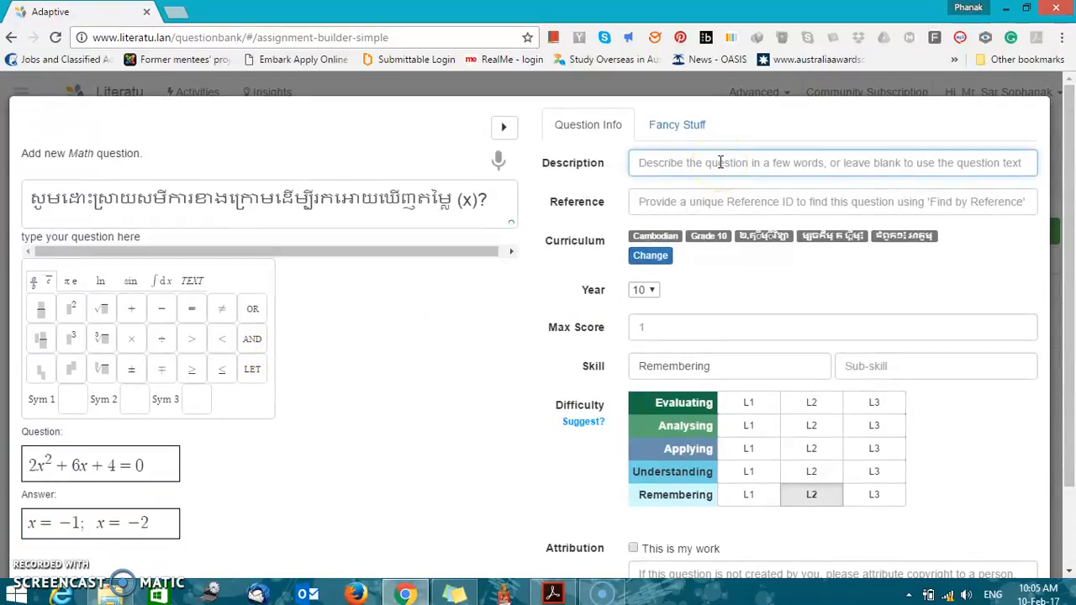
type("s")
key("BackSpace")
key("alt+shift")
type("សមីក")
key("BackSpace")
type("កា")
key("BackSpace")
key("BackSpace")
key("BackSpace")
key("BackSpace")
type("ណិត")
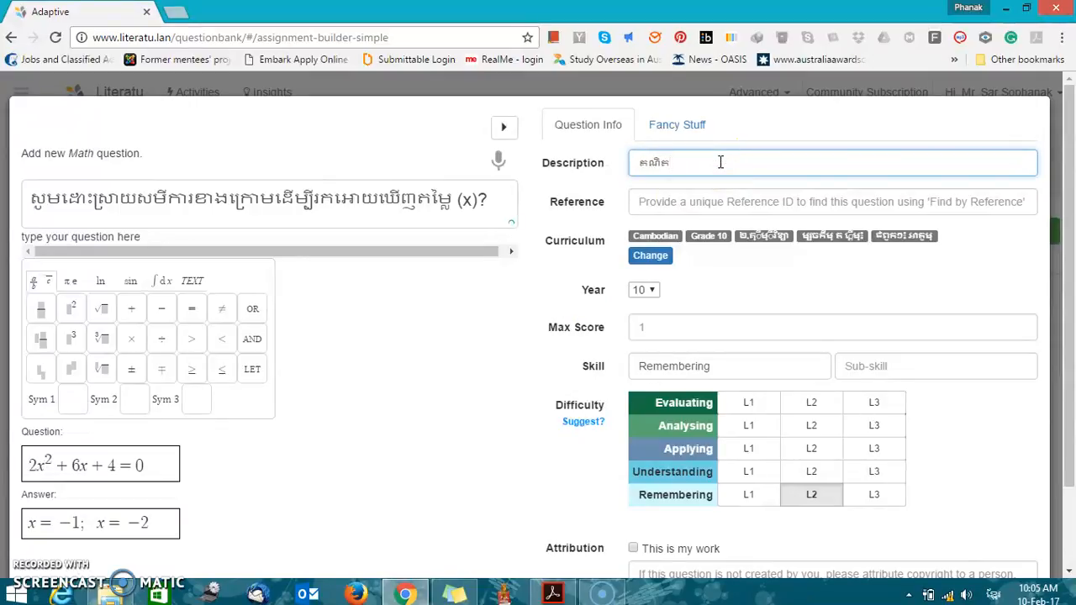
key("Tab")
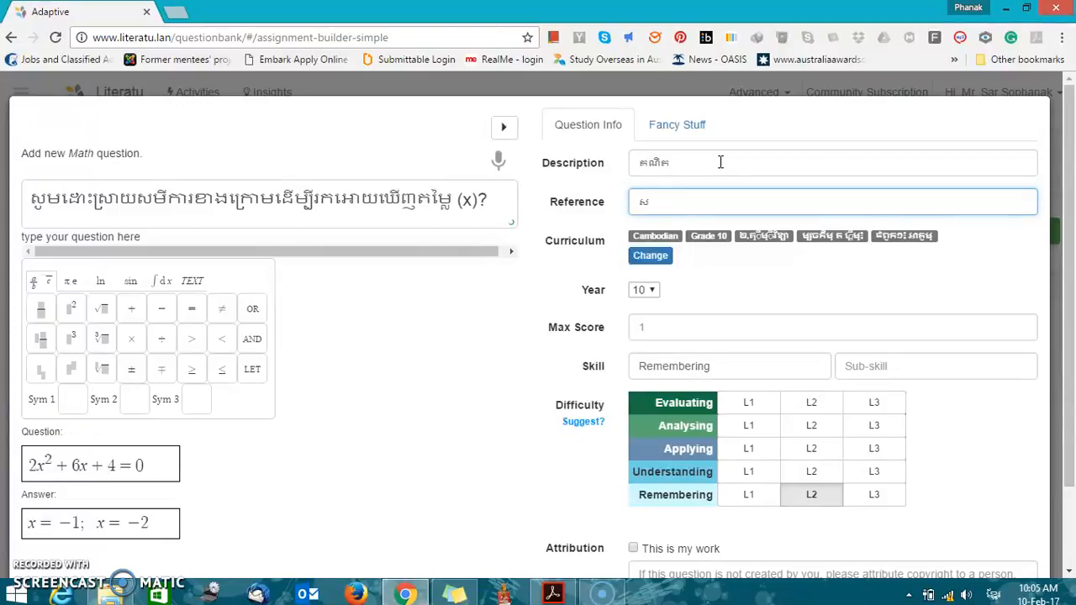
type("ារដឺក្រេទី២")
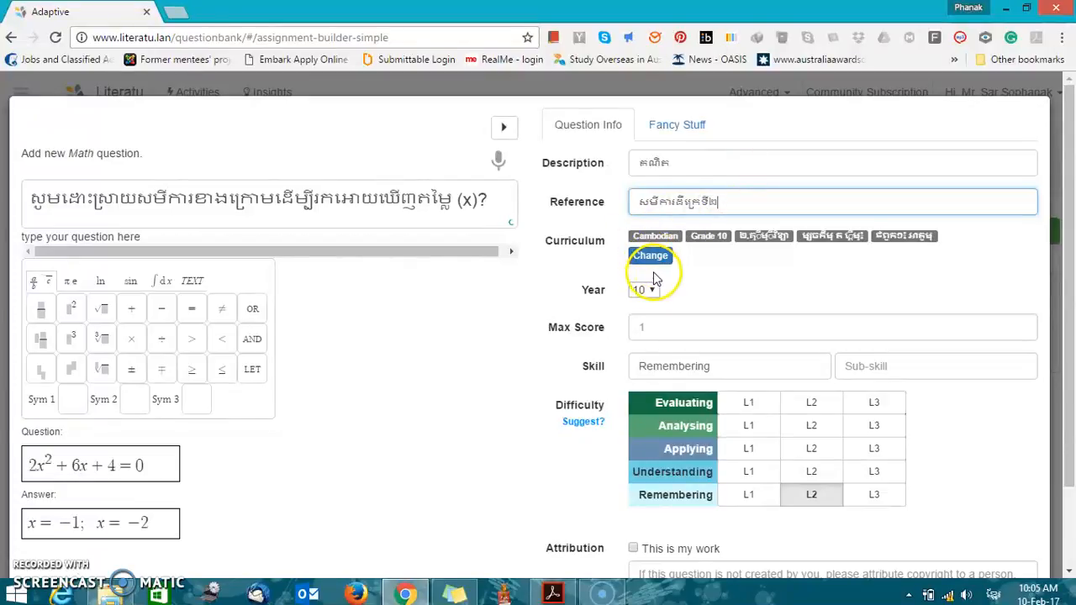
Change the question's curriculum to the Cambodian Grade 9 branch "បញ្ជីអត្ថបទ សីលធម៌-ពលរដ្ឋ ថ្នាក់ទី៩".
left_click(648, 293)
left_click(654, 255)
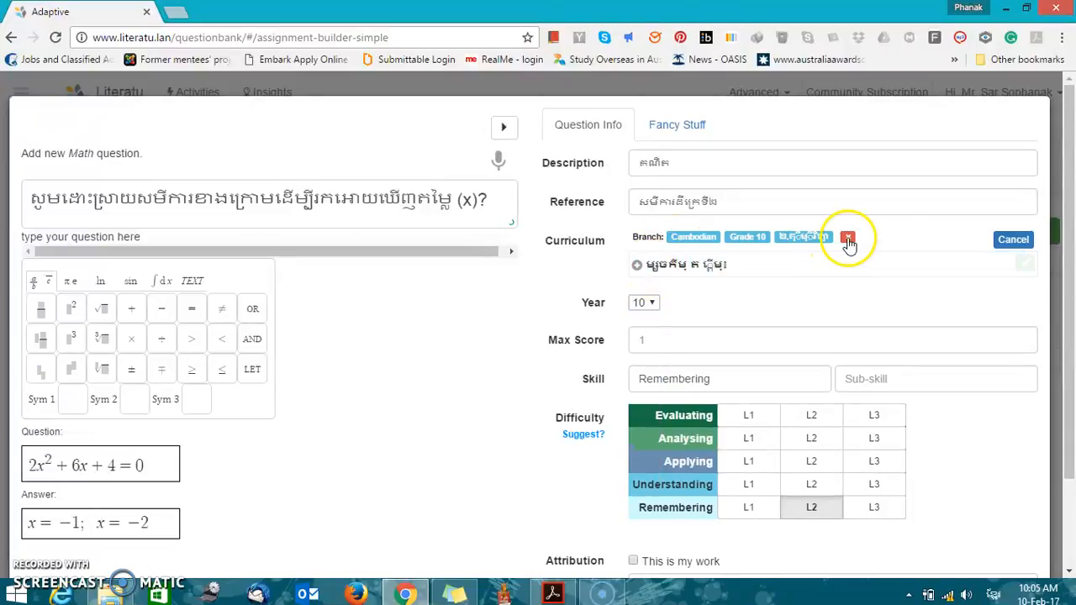
left_click(636, 265)
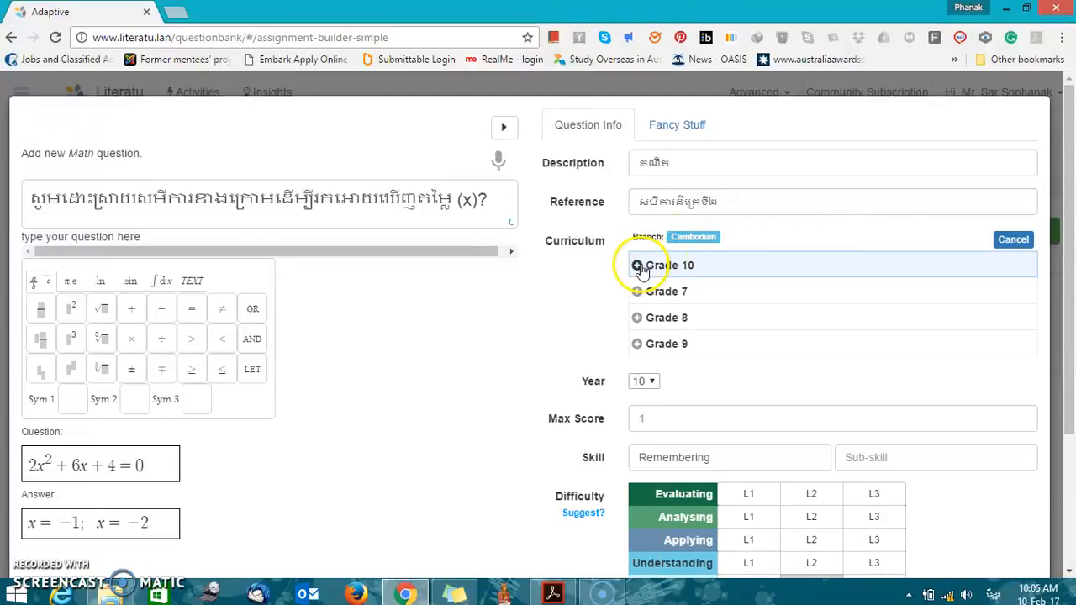
left_click(637, 344)
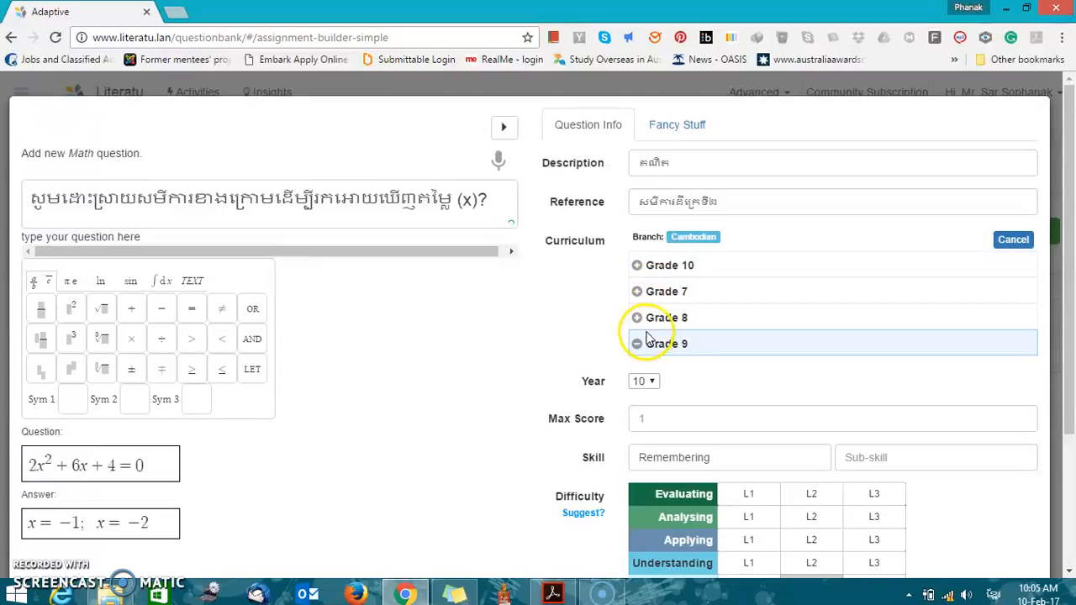
left_click(645, 343)
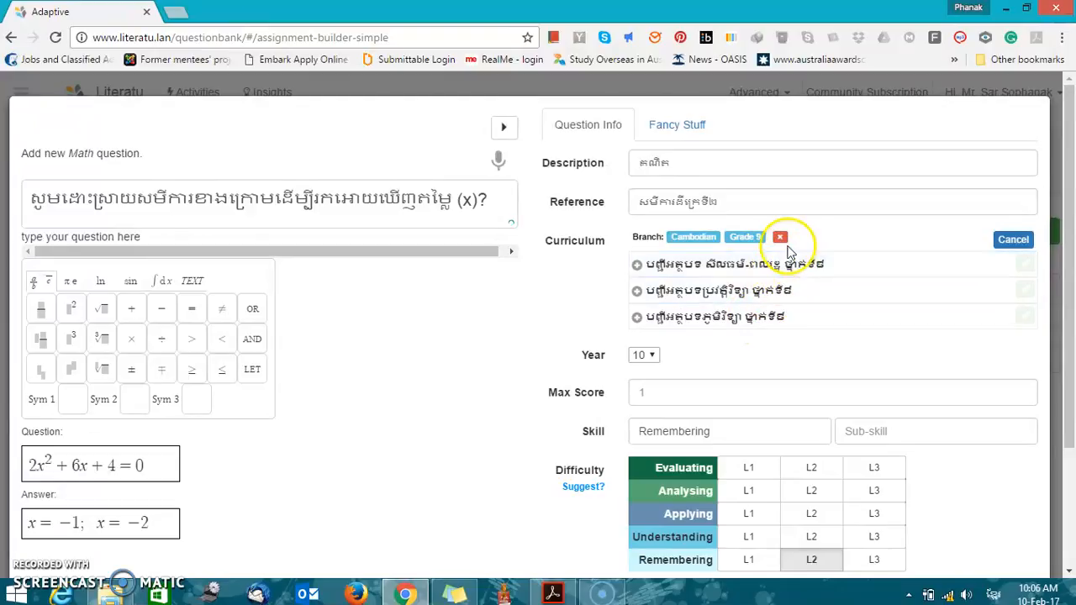
left_click(1025, 266)
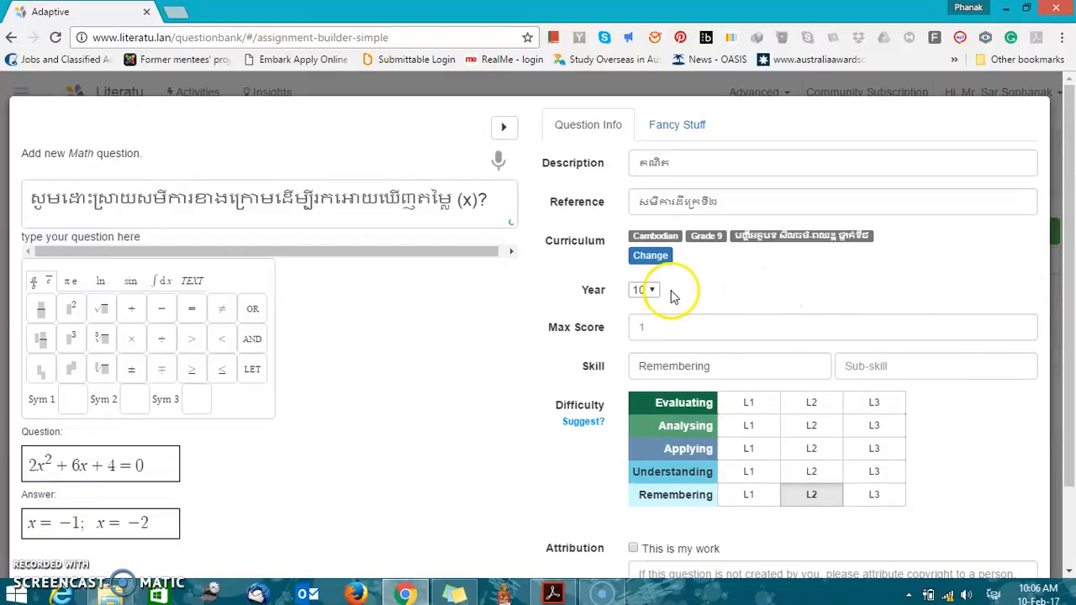
Set the question's year to 9 and its maximum score to 4.
left_click(655, 296)
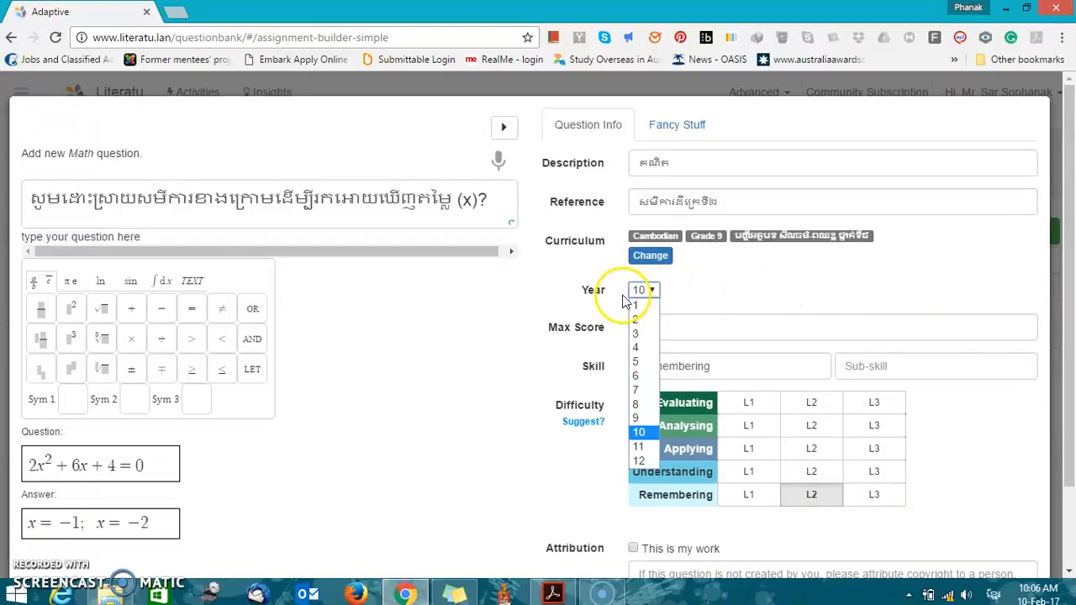
left_click(638, 418)
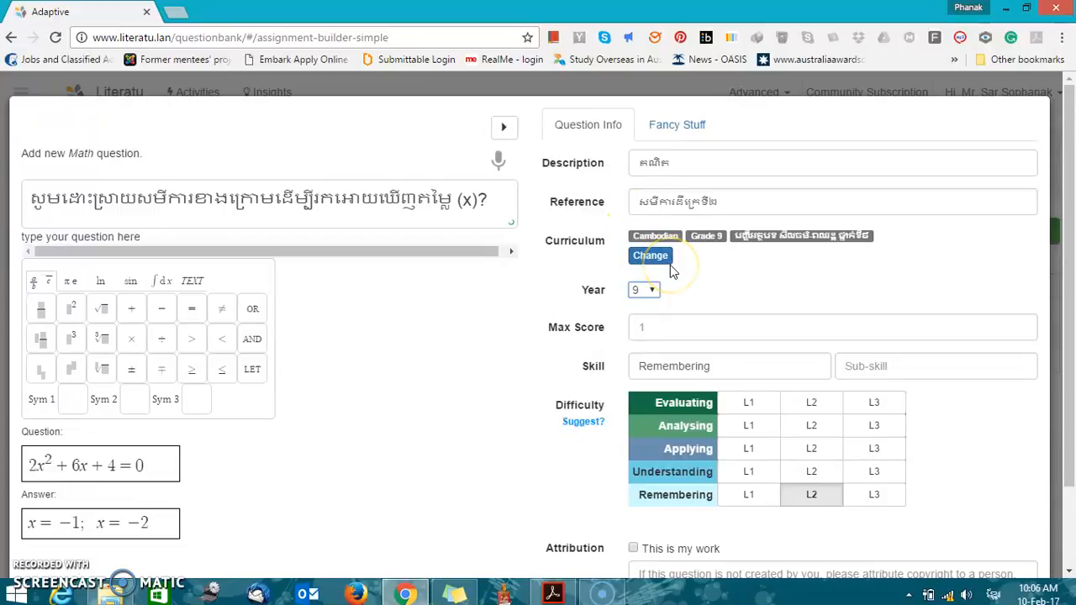
left_click(655, 327)
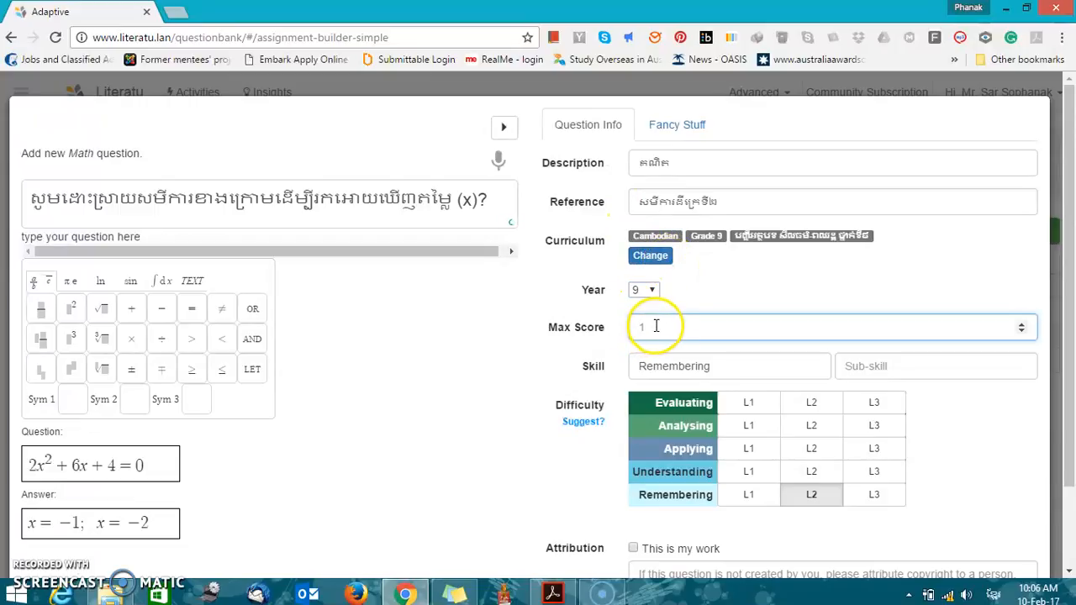
type("2")
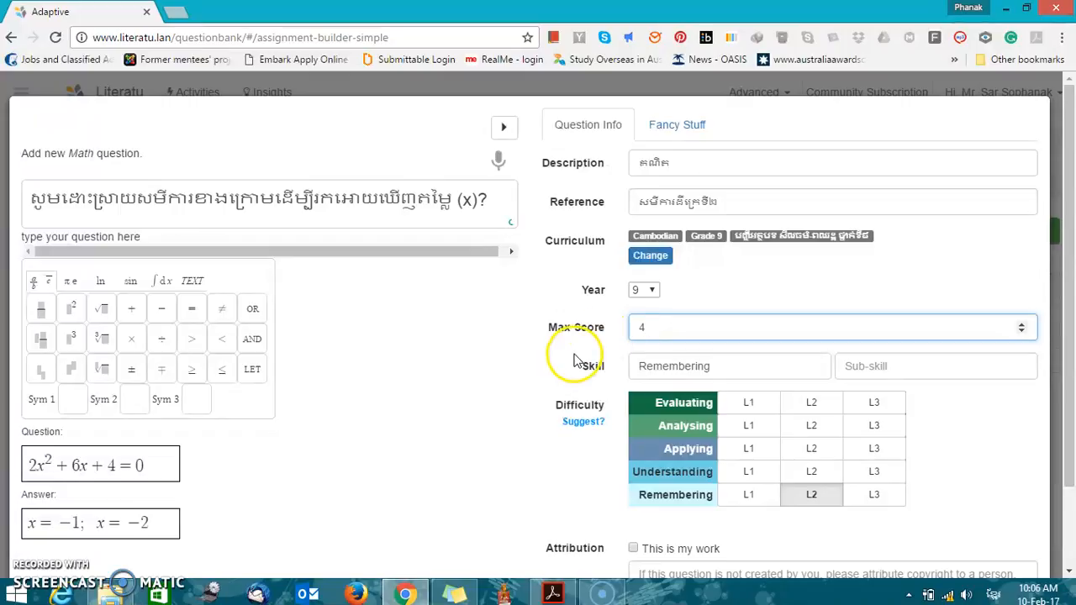
Set the question's difficulty to Applying L2 and enter "Applying" as its skill.
left_click(766, 370)
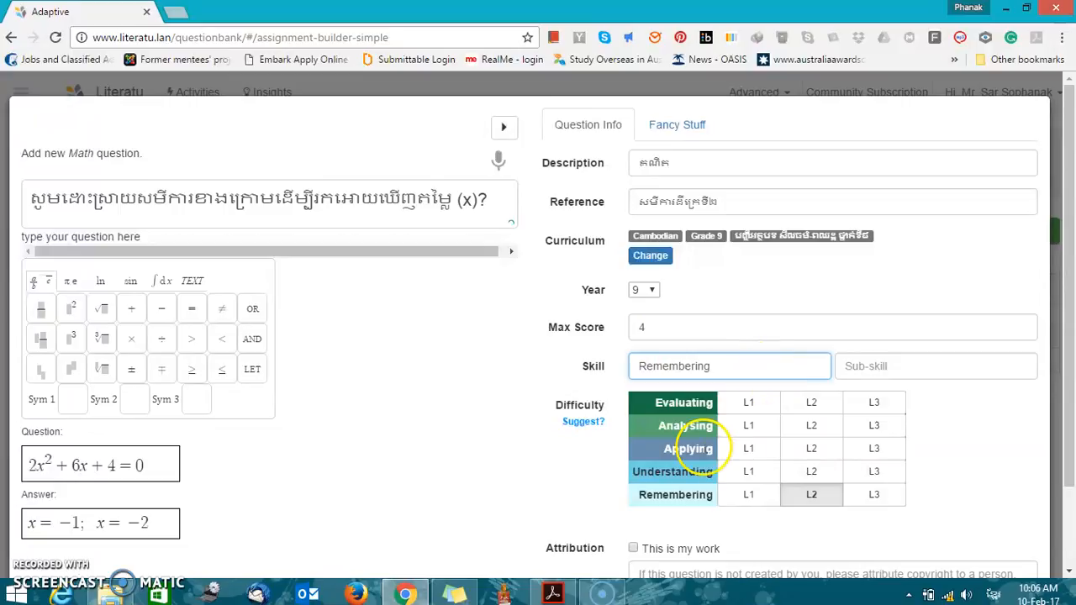
left_click(809, 448)
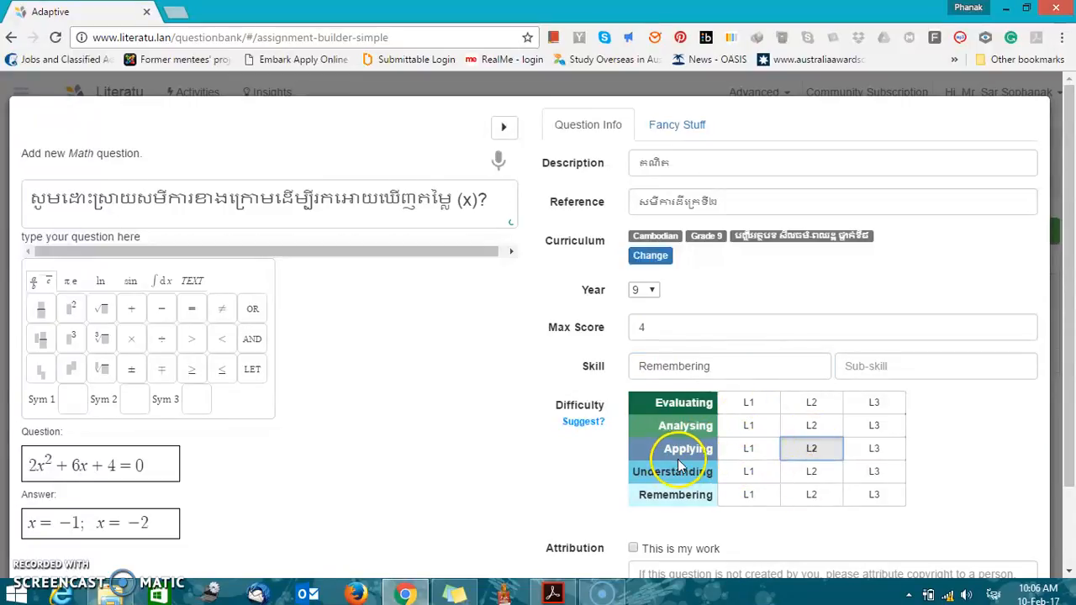
left_click_drag(729, 367, 565, 370)
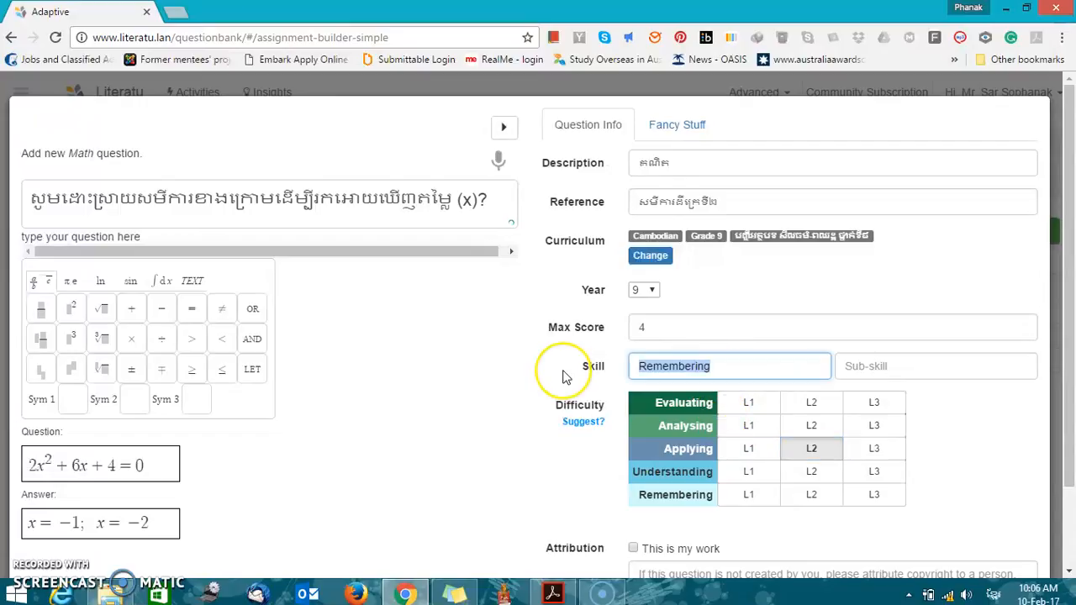
type("ាំផ")
key("BackSpace")
key("BackSpace")
key("BackSpace")
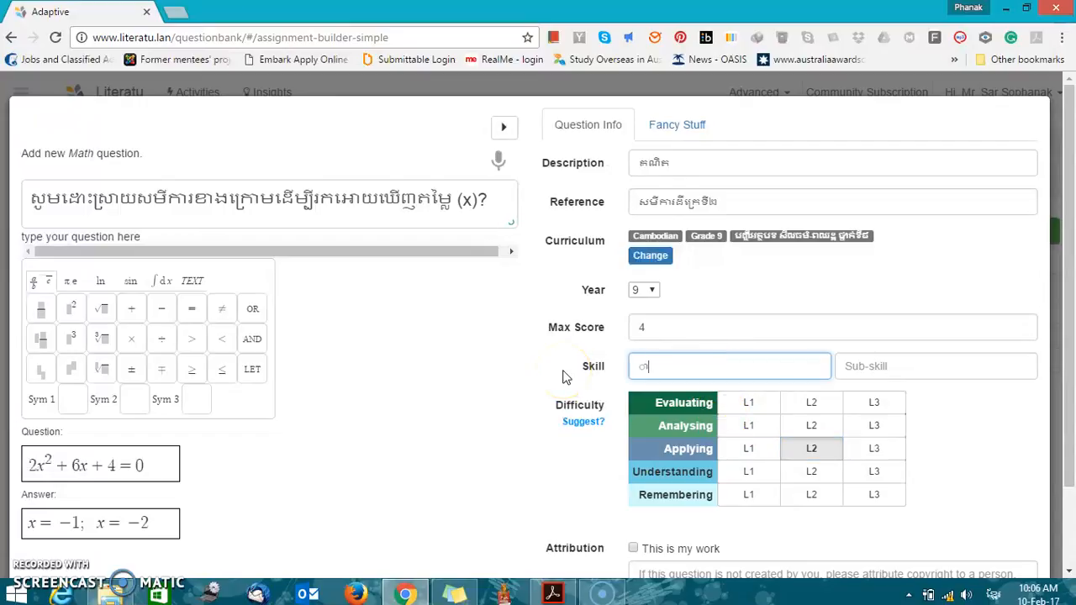
key("alt+shift")
type("Applying")
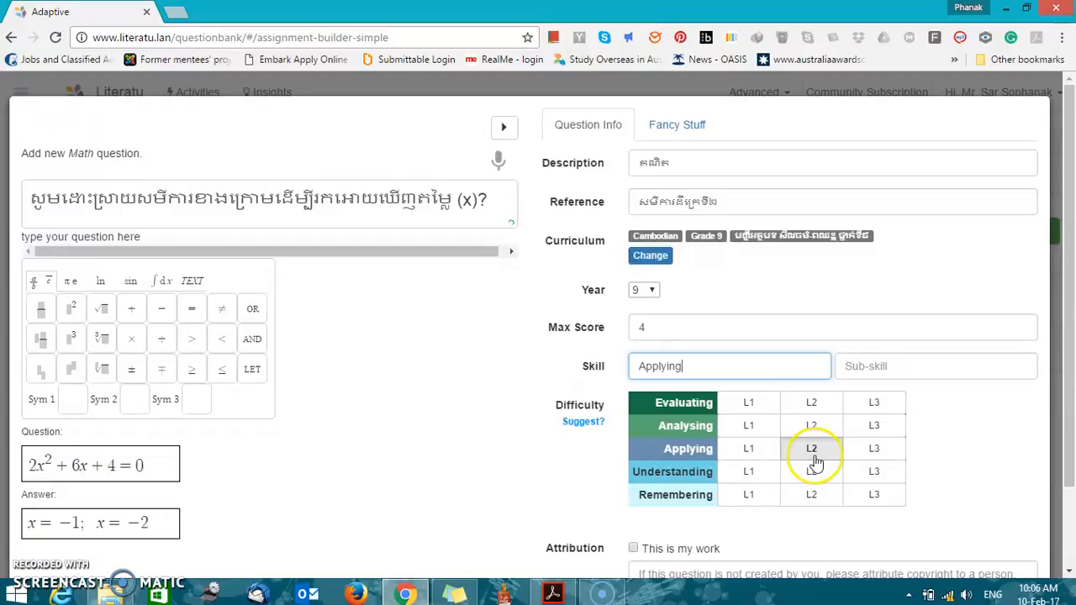
Mark the question's attribution as "This is my work".
scroll(980, 420, "down", 2)
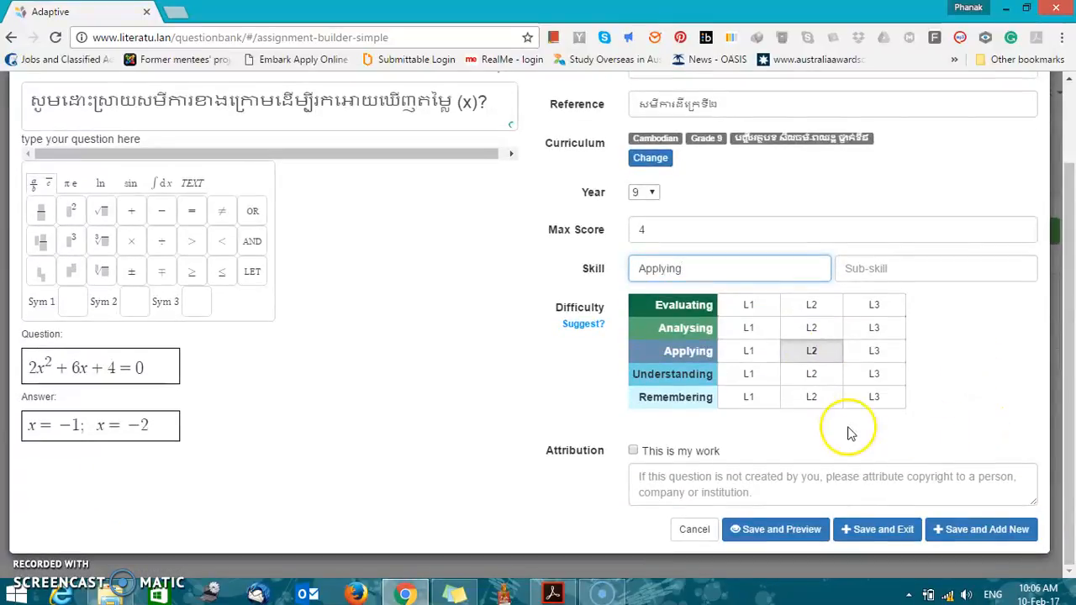
left_click(633, 450)
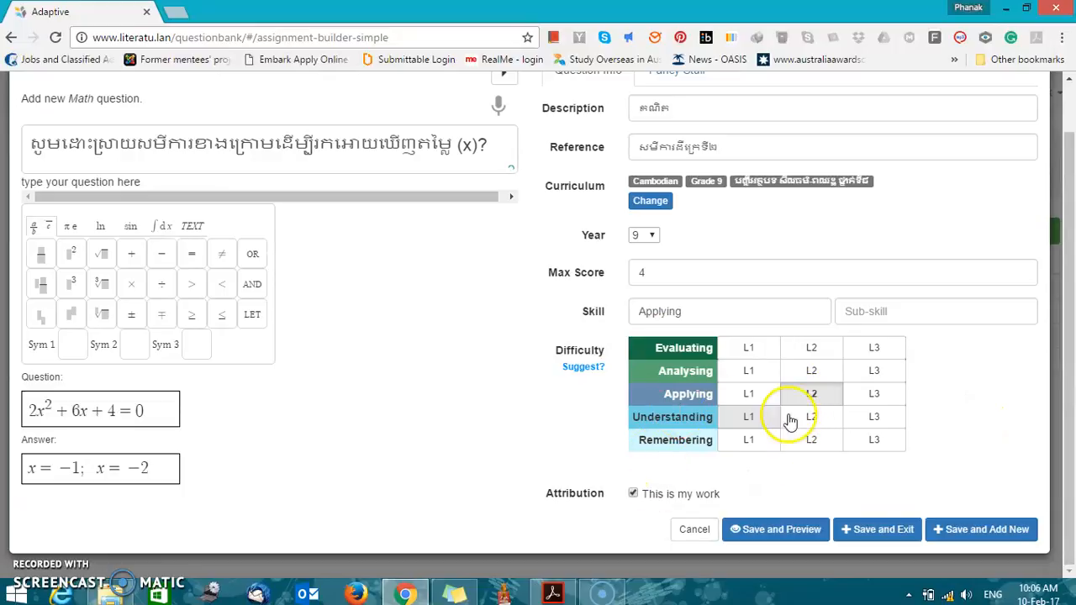
left_click(815, 418)
left_click(712, 311)
left_click_drag(712, 311, 602, 324)
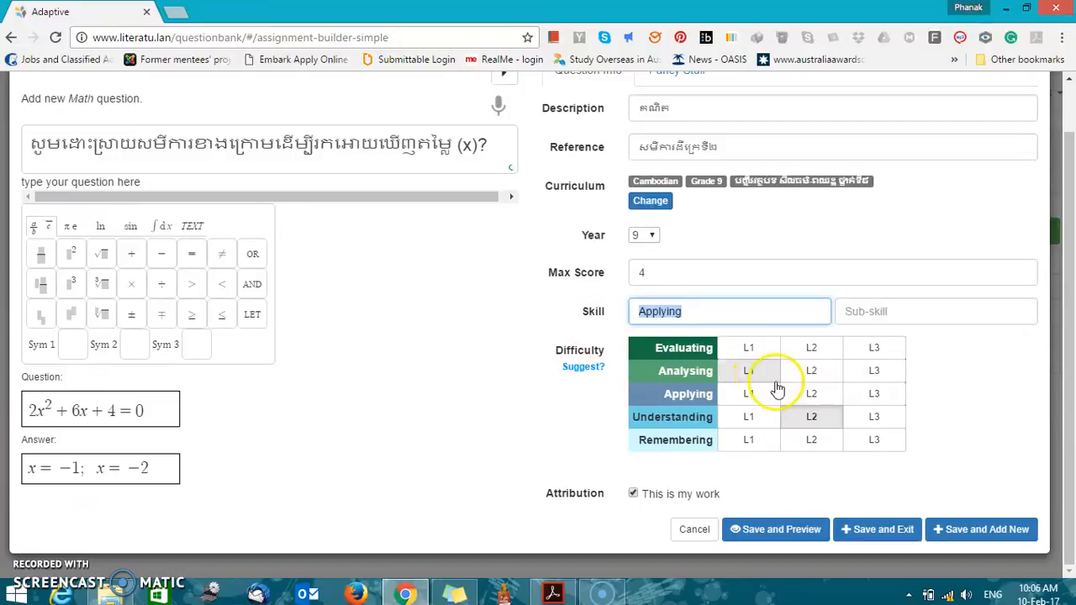
left_click(822, 397)
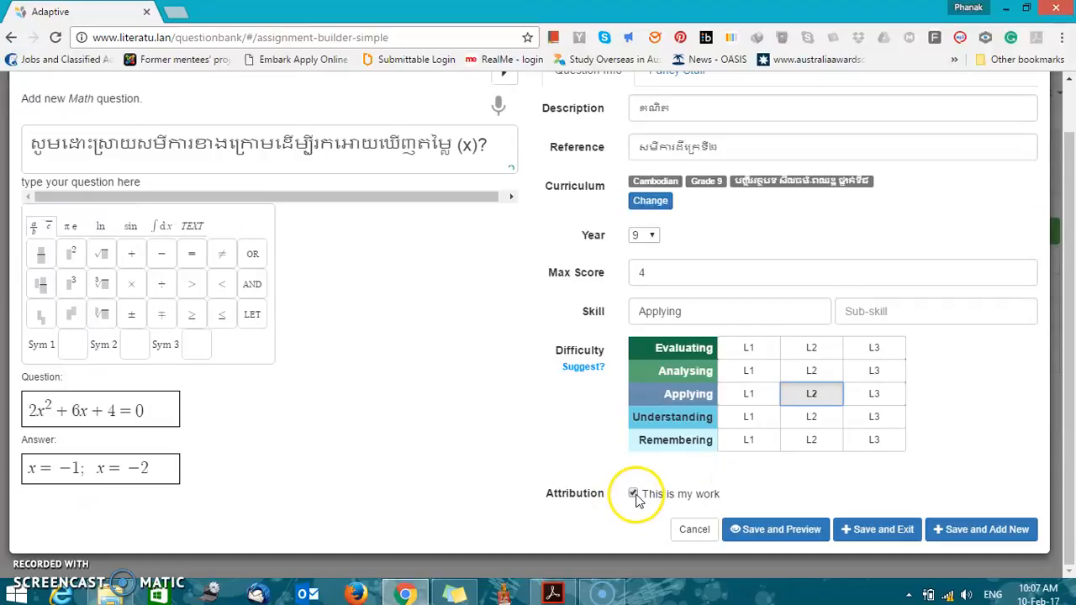
Save the question and open its preview down to the answer field.
left_click(761, 530)
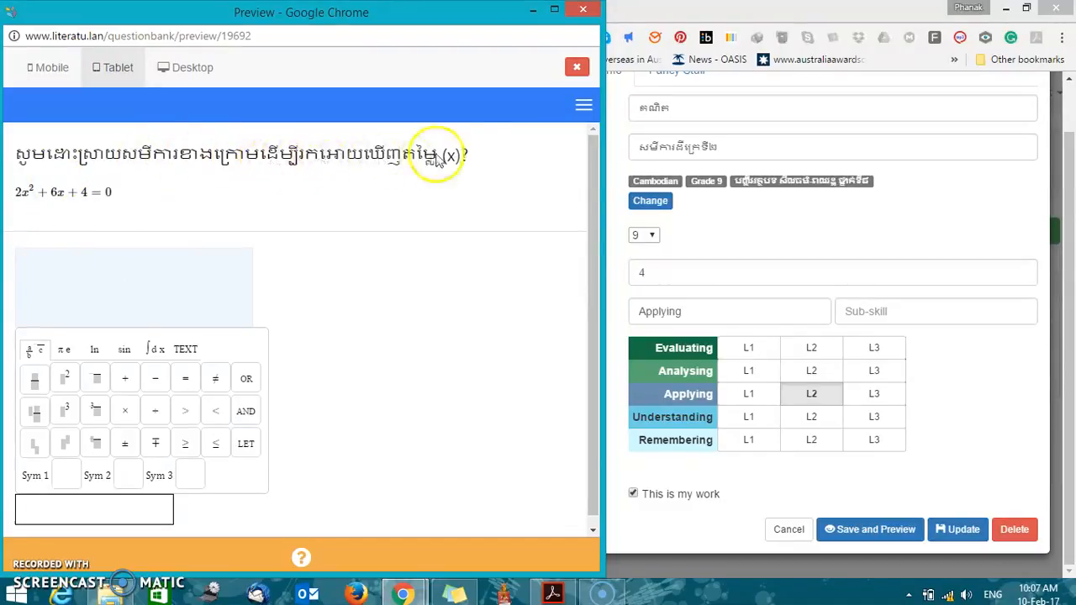
scroll(44, 187, "down", 1)
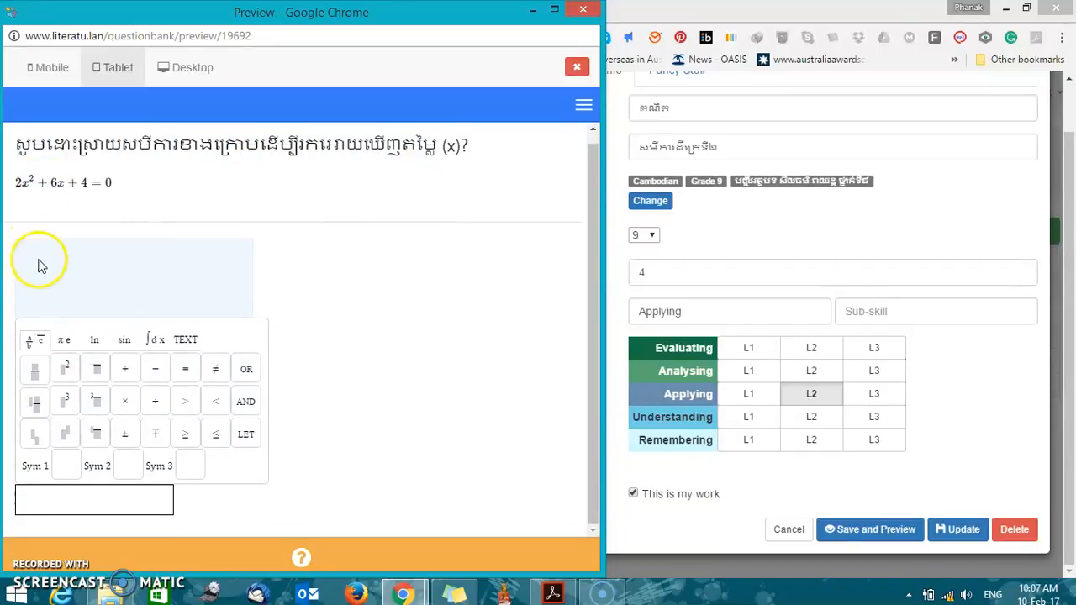
Try entering the equation x² + 6x + 4 = 0 in the preview's answer field.
left_click(37, 501)
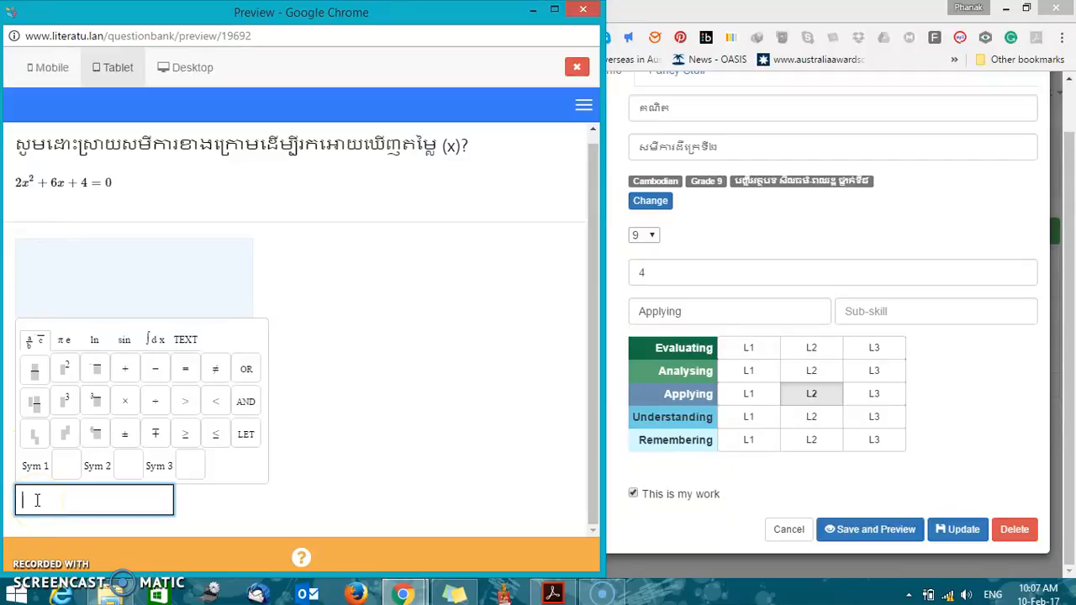
left_click(46, 493)
left_click(67, 370)
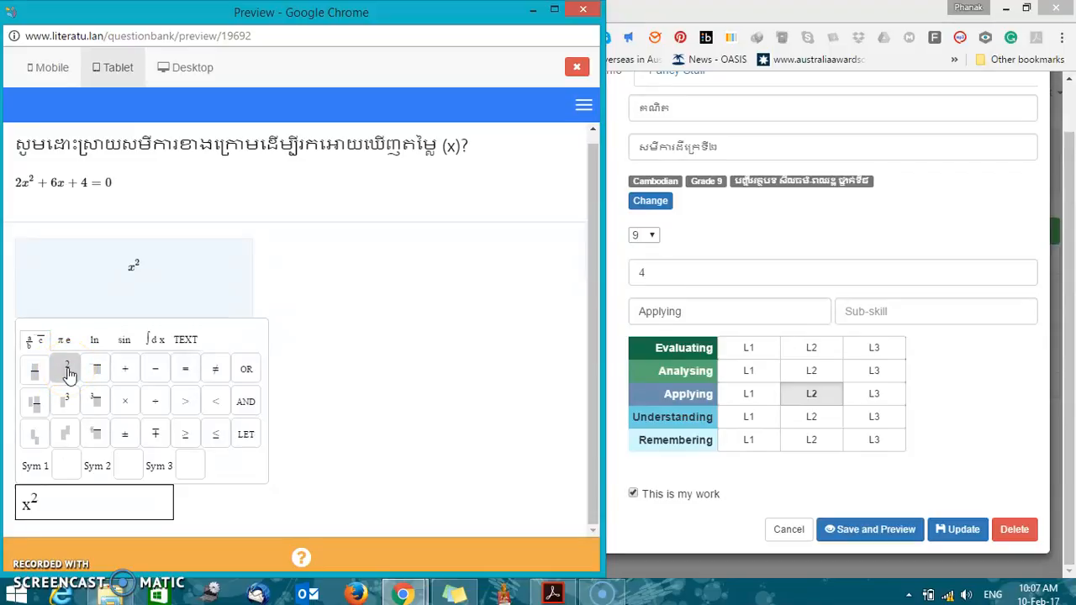
left_click(106, 502)
type("+")
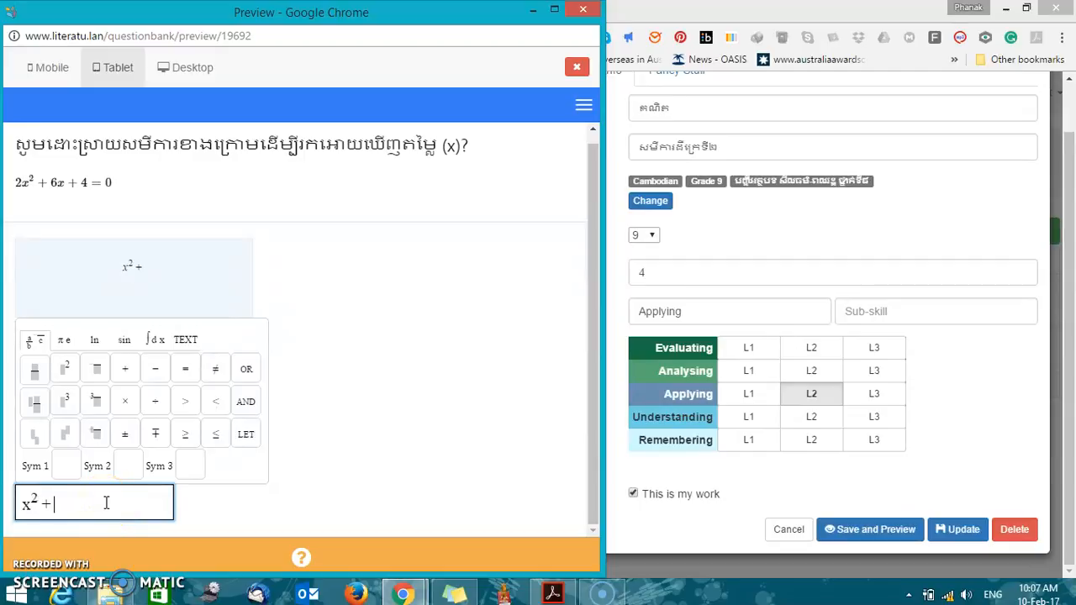
type(" 6x")
key("BackSpace")
type("6x + 4 = 0")
type("saf")
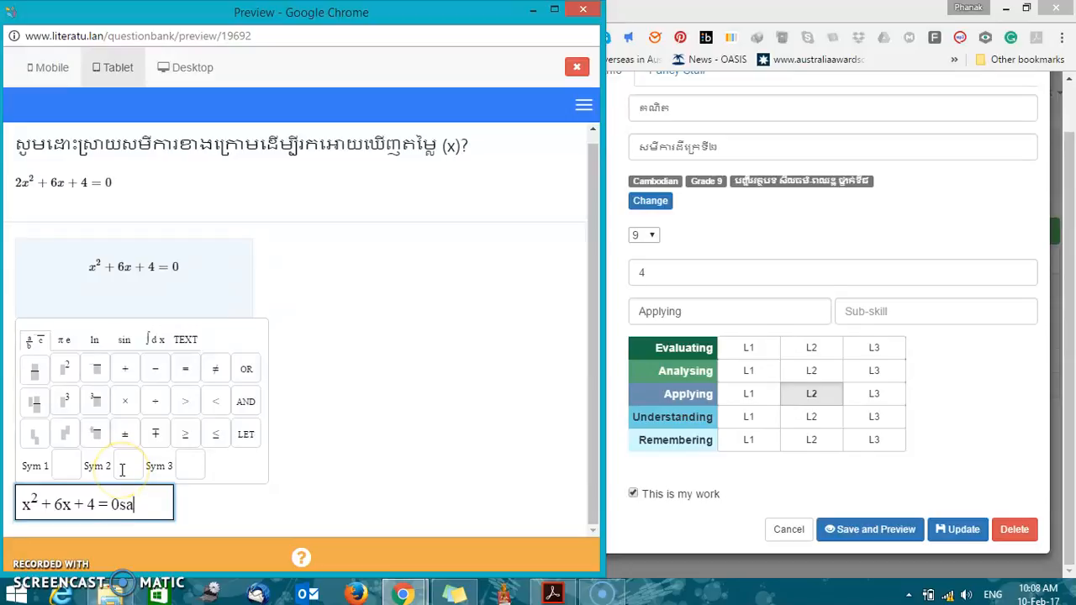
key("BackSpace")
key("BackSpace")
key("BackSpace")
key("BackSpace")
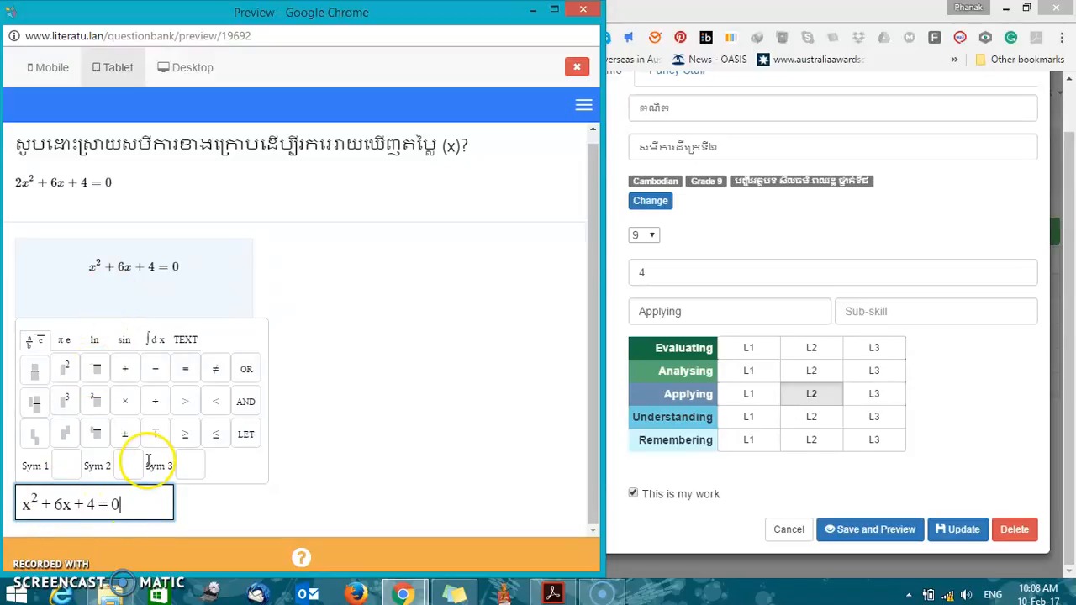
Clear the trial equation from the preview's answer field.
left_click(190, 342)
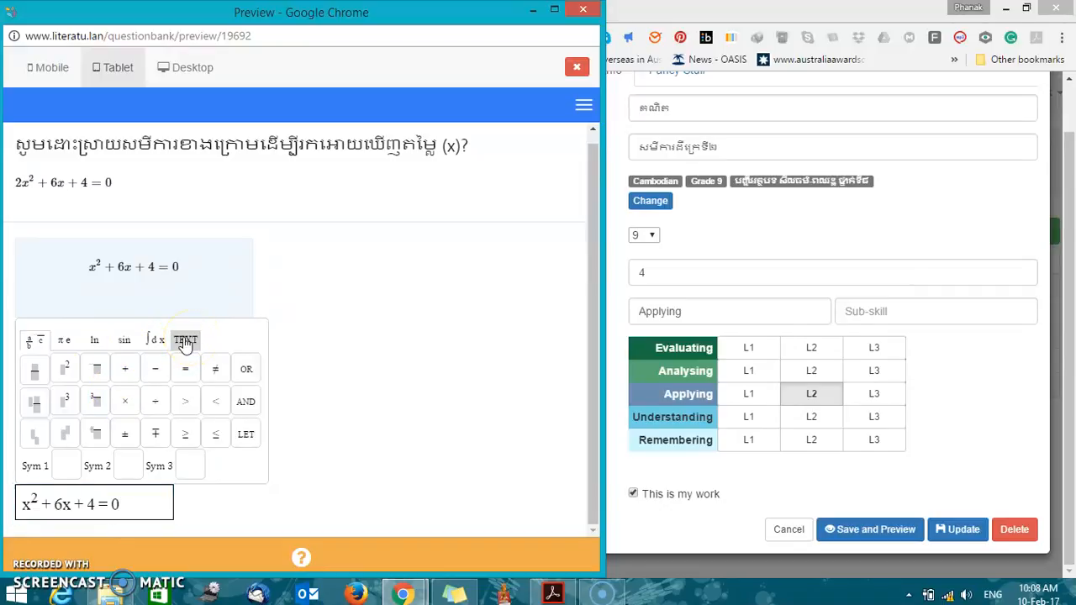
left_click(132, 501)
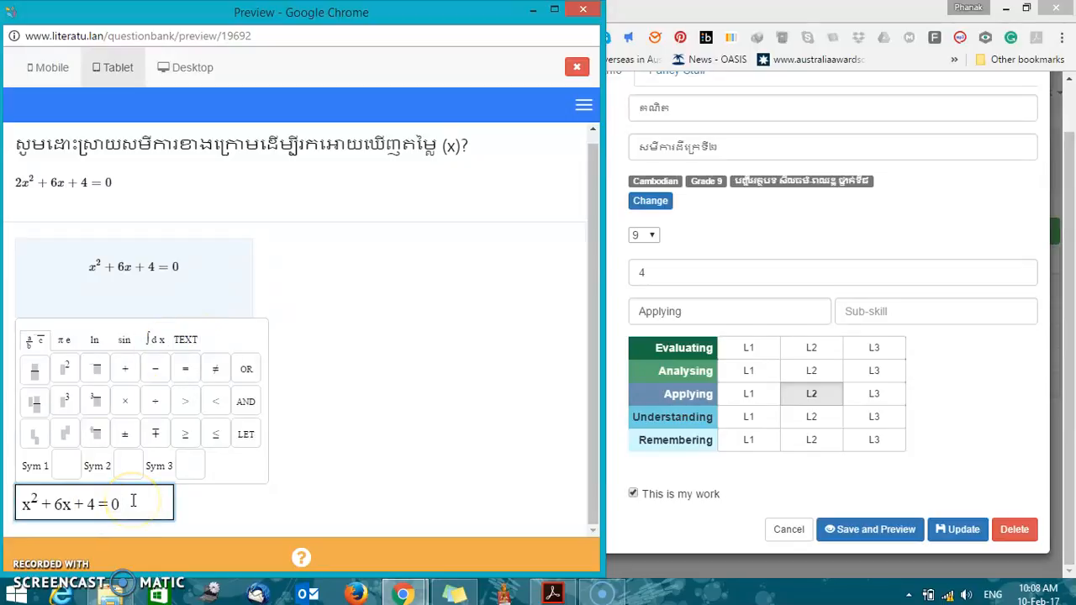
key("BackSpace")
key("BackSpace")
key("BackSpace")
key("BackSpace")
key("BackSpace")
key("BackSpace")
key("BackSpace")
key("BackSpace")
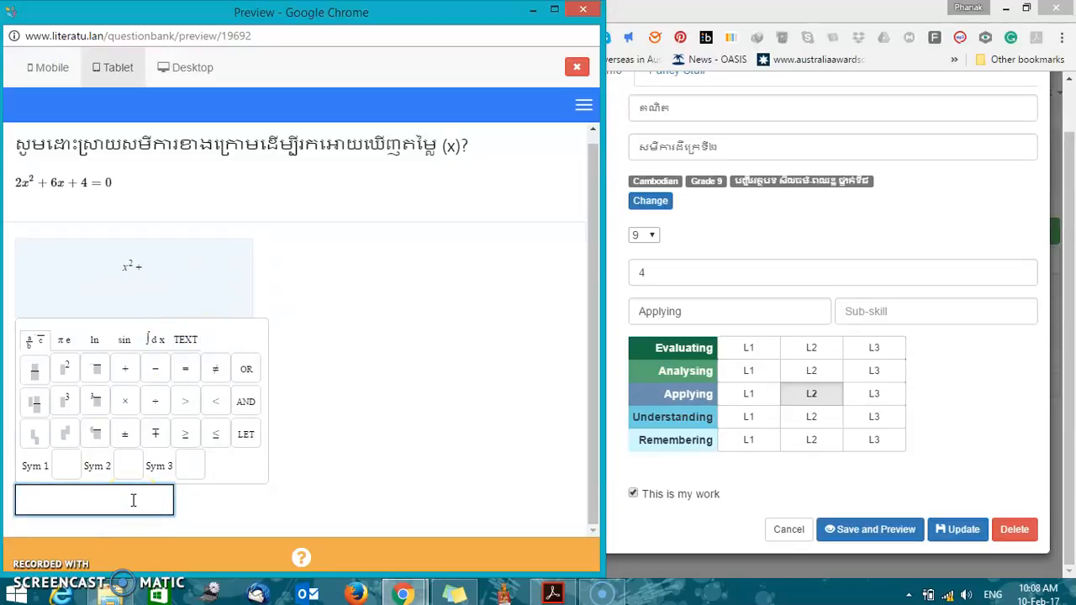
Enter x = −1, x = −2 as the student's answer in the preview.
type("x")
type("=")
type("-1")
type(",")
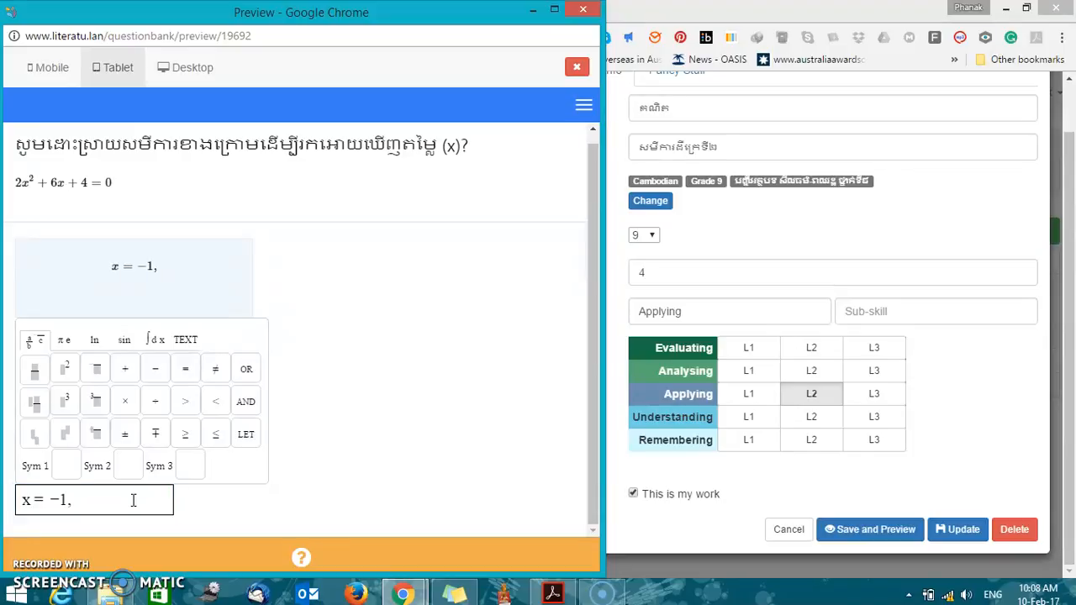
left_click(133, 500)
type("x")
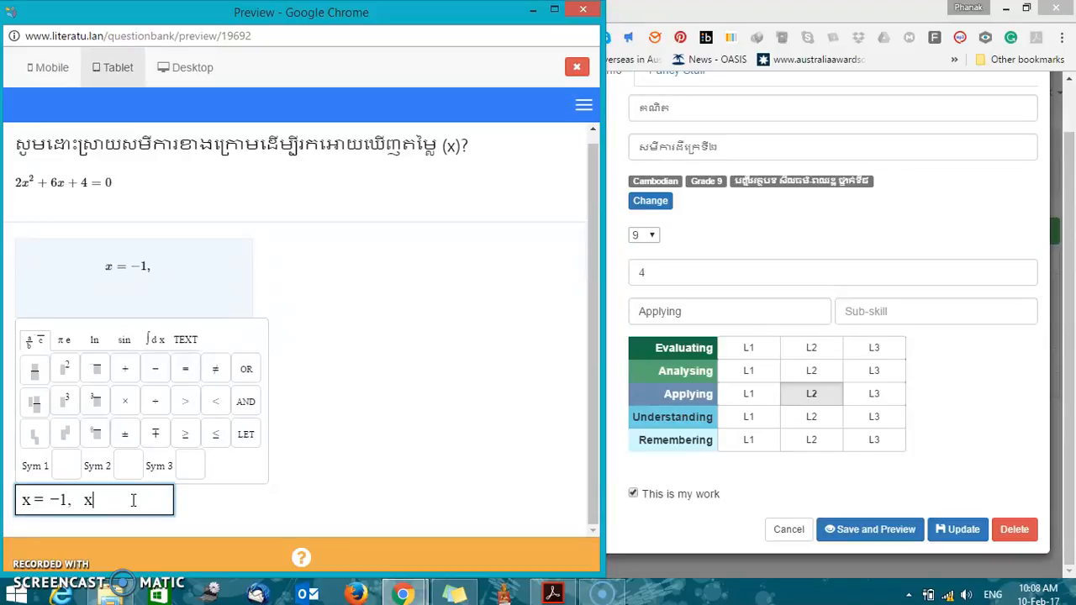
type("=-2")
Check the preview's feedback and Correct Answer section for the entered solution, and close the feedback.
left_click(358, 558)
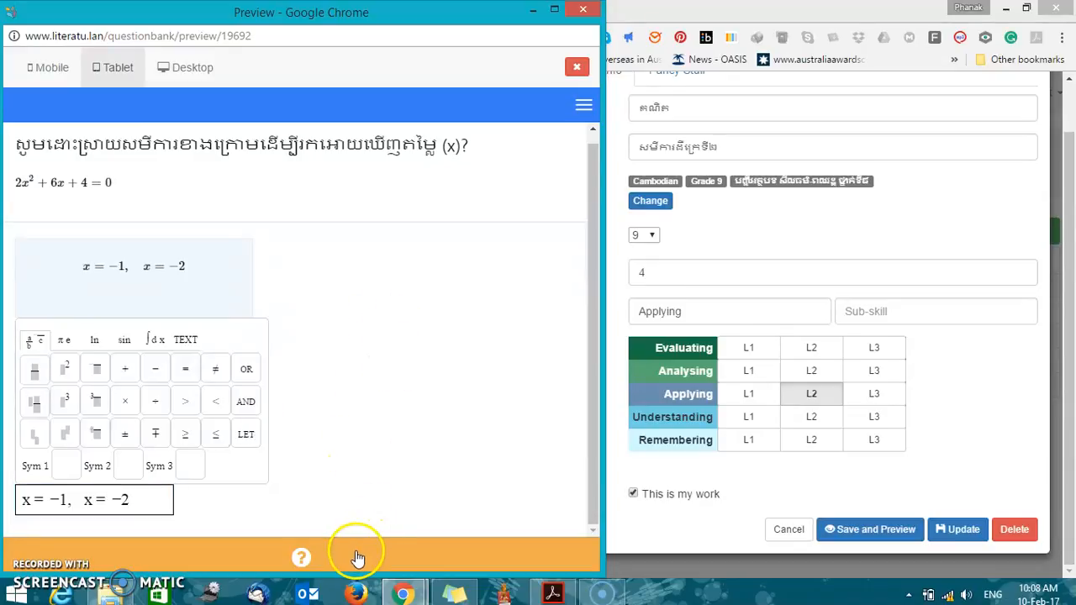
left_click(391, 395)
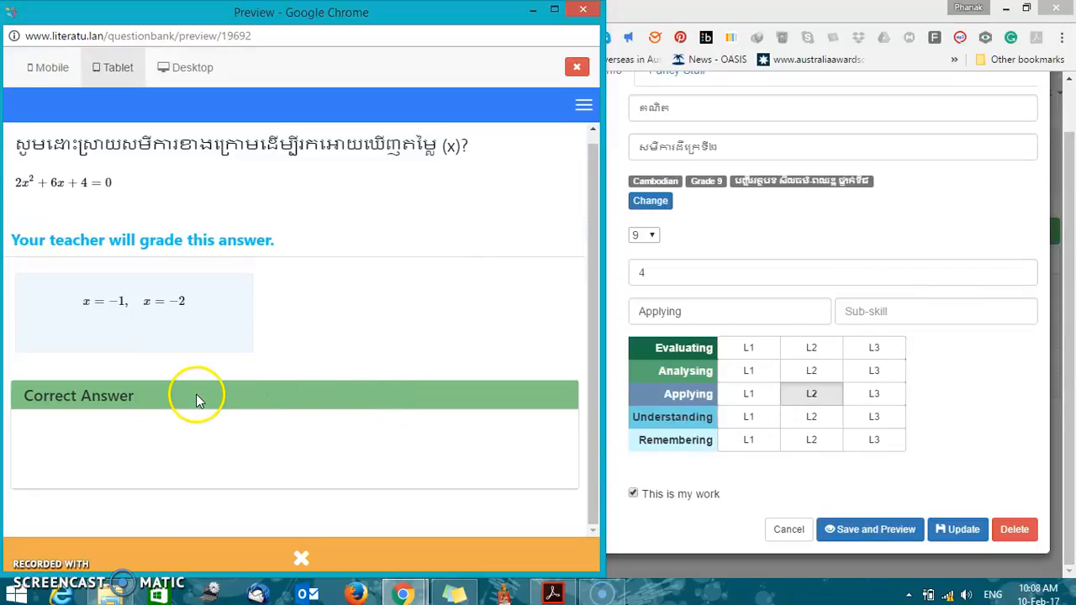
left_click(298, 561)
Return from the preview to the question form and look at its math Answer field.
left_click(145, 500)
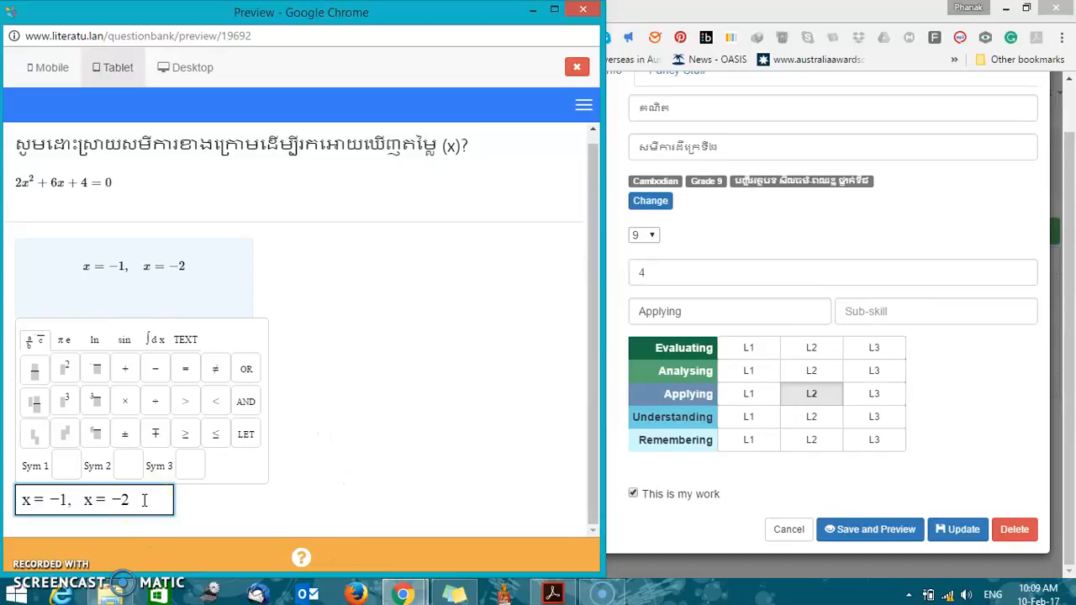
left_click(997, 222)
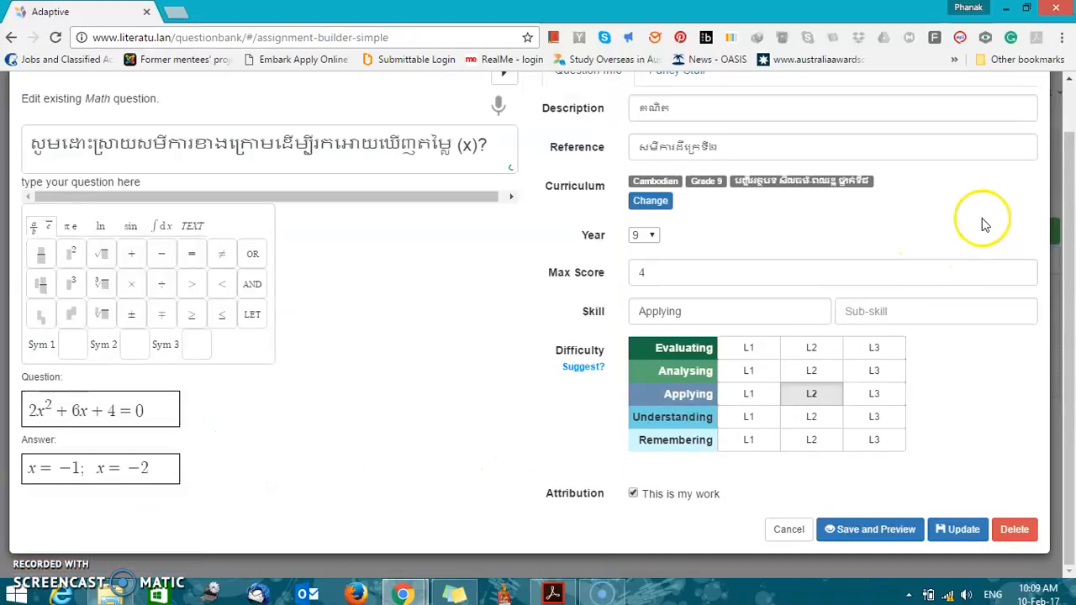
left_click(47, 477)
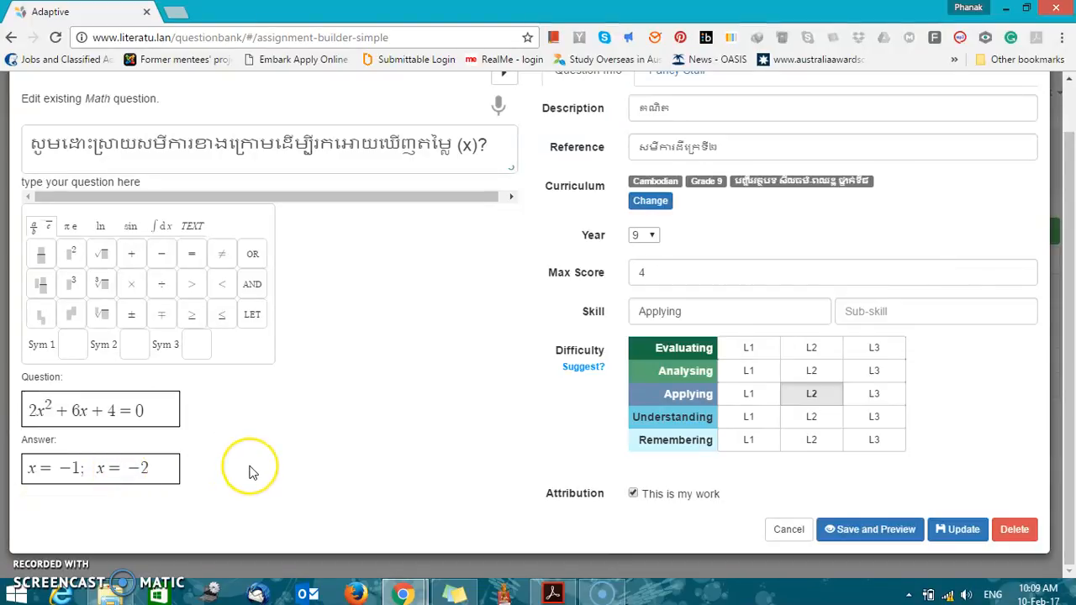
Compare the form's math Answer field with the answer entered in the open preview window, and close the preview.
scroll(250, 472, "up", 1)
left_click(168, 524)
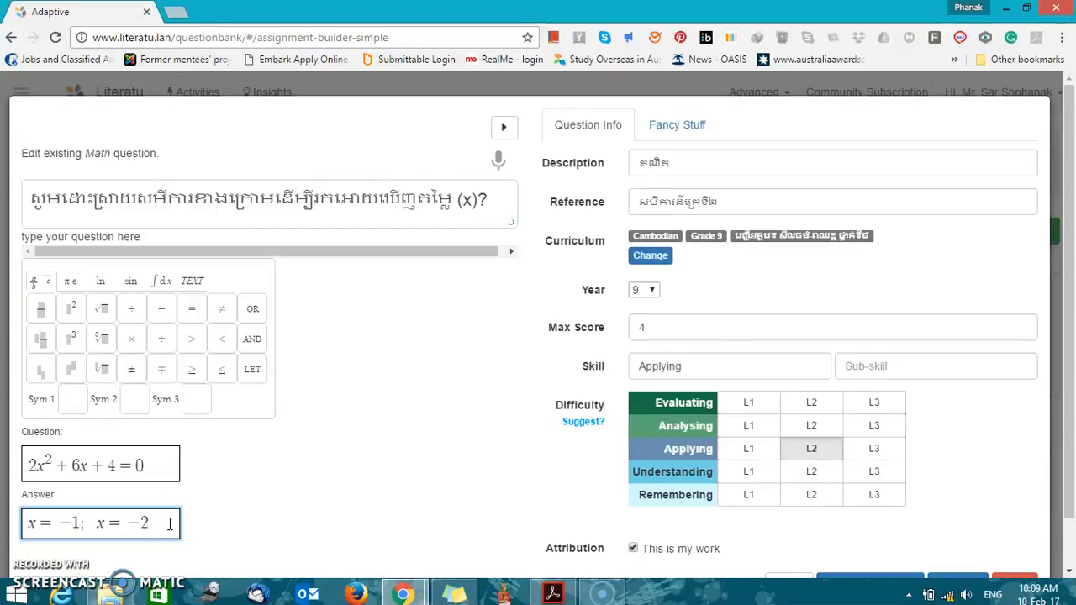
scroll(286, 403, "down", 1)
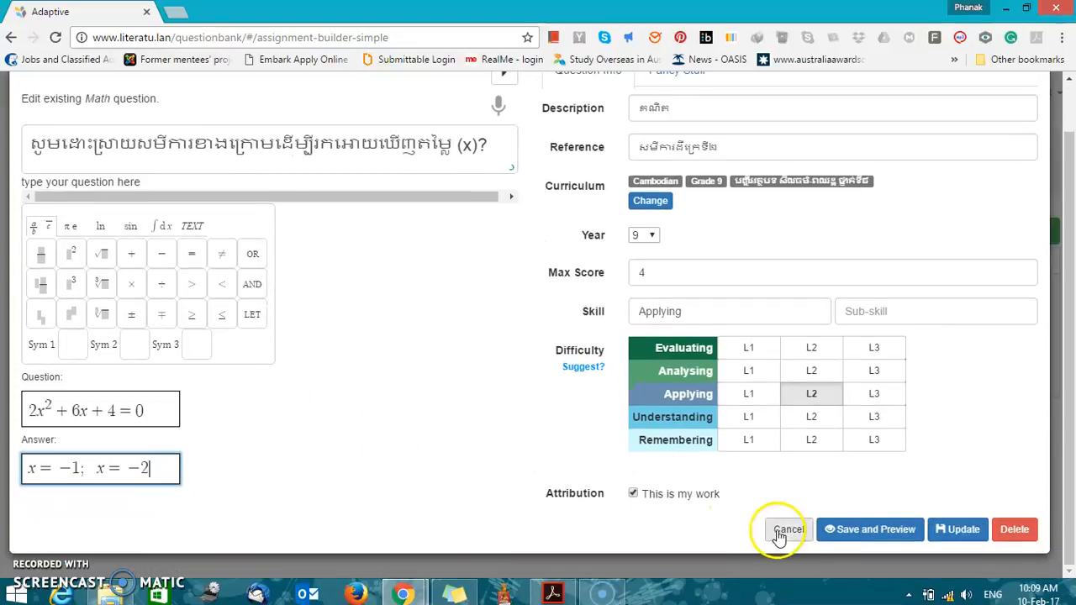
left_click(406, 591)
left_click(434, 550)
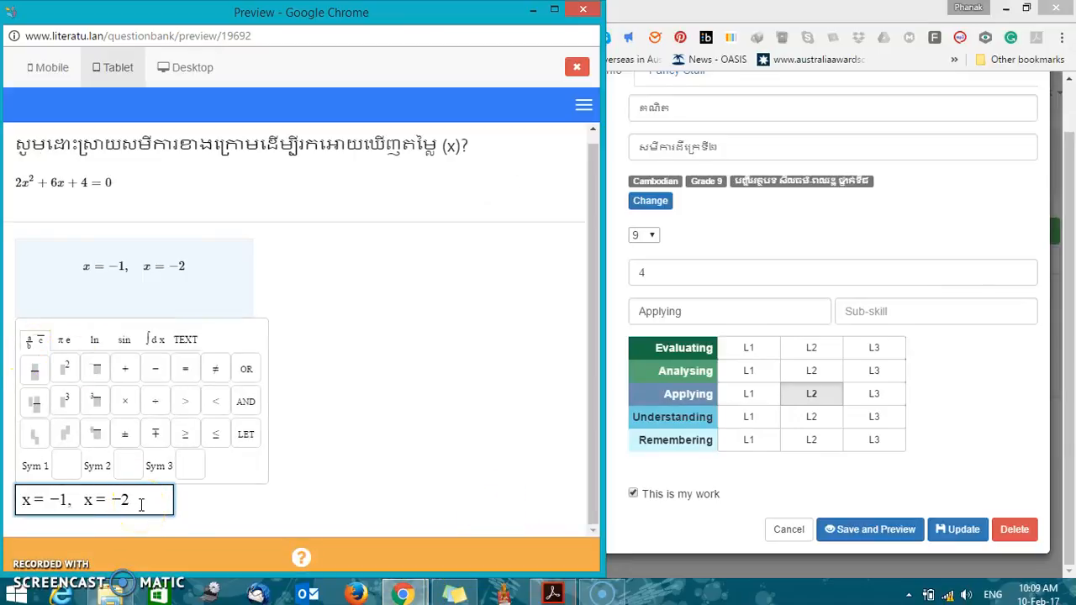
left_click(576, 69)
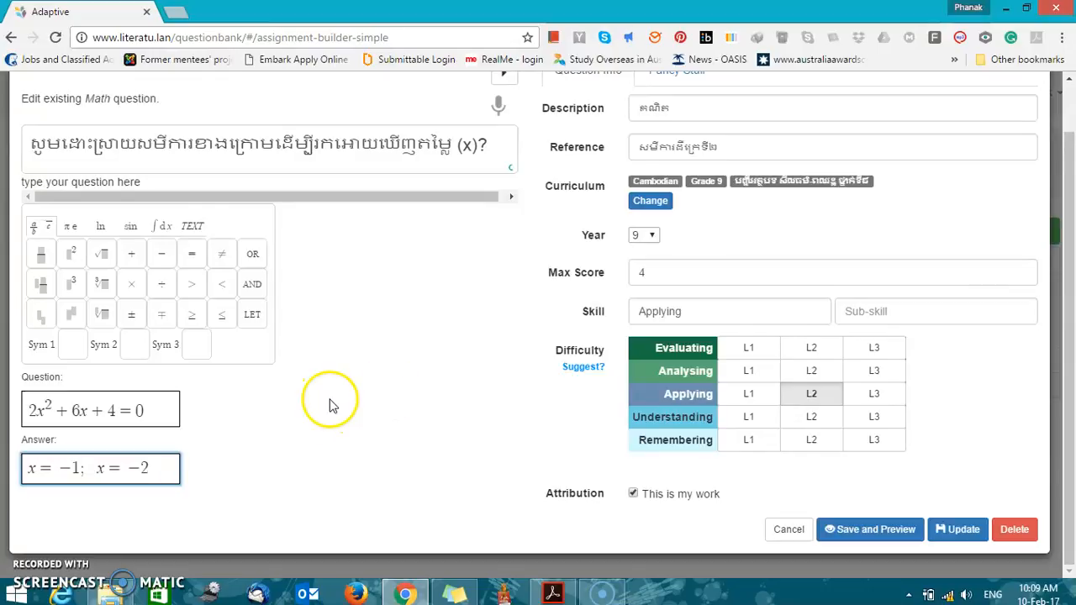
Leave the Math question's edit form without updating it and return to the question list.
scroll(331, 406, "up", 1)
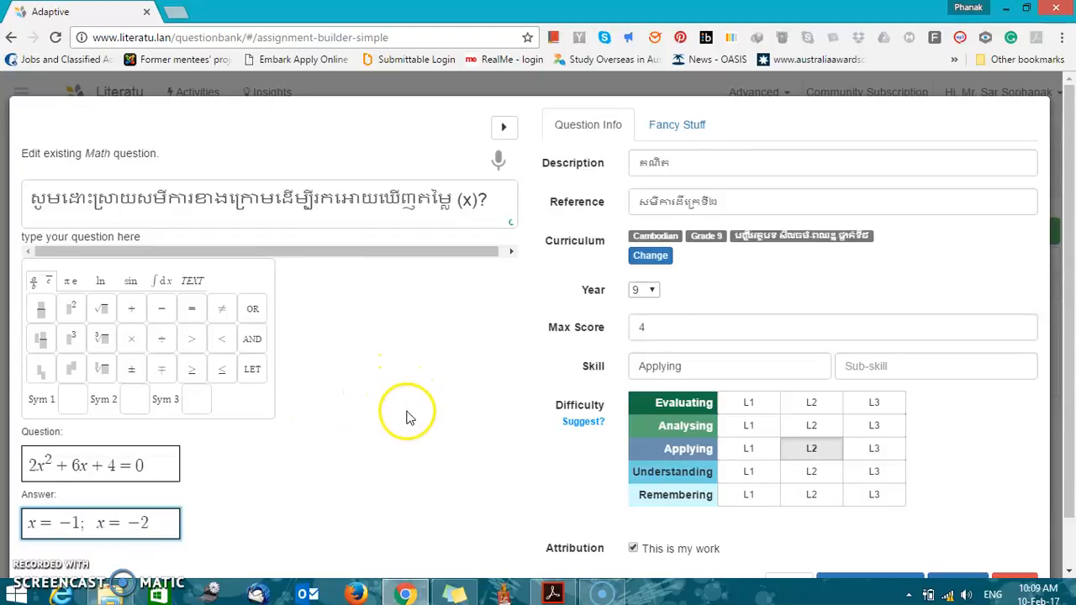
scroll(412, 412, "down", 1)
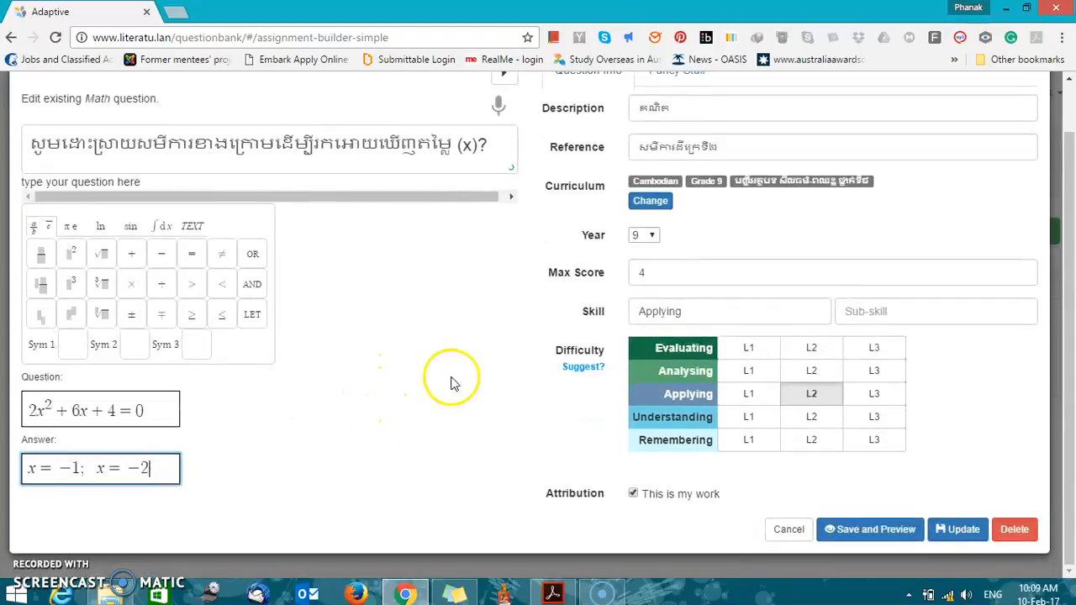
left_click(792, 528)
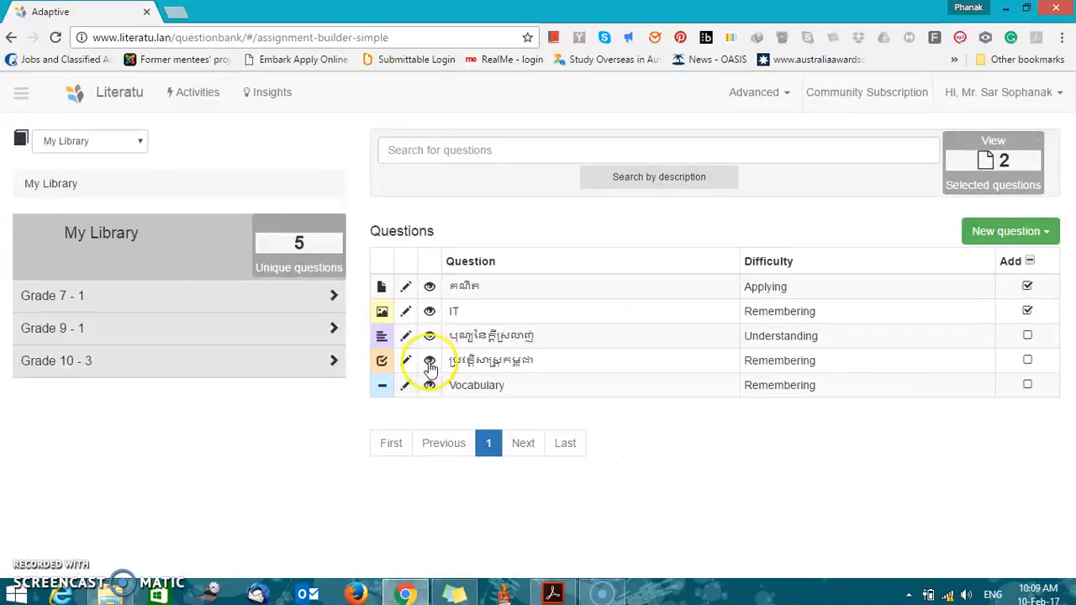